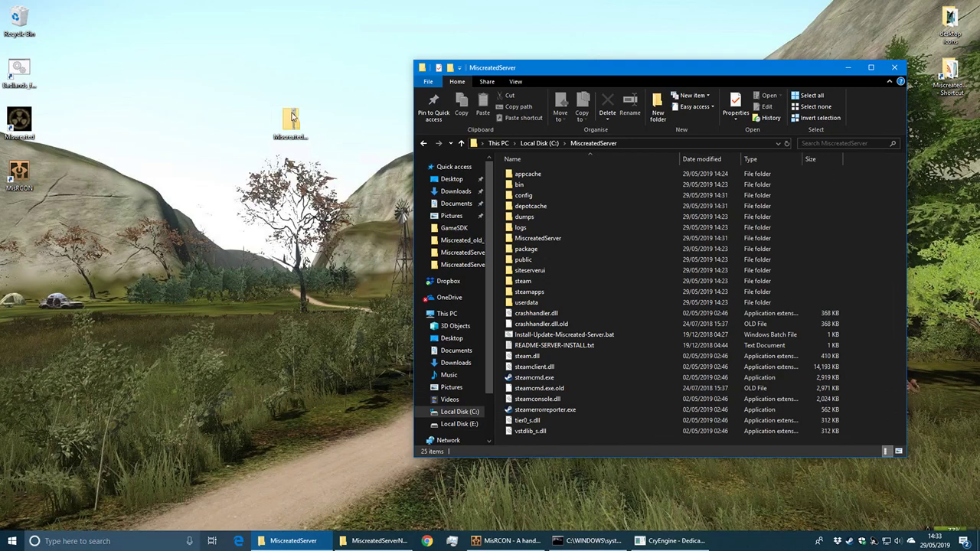
Examine the contents of Miscreated-Server-Install-STEAMCMD.zip from the desktop against the server folder, and close the archive
{"action": "left_click_drag", "start_coordinate": [293, 122], "coordinate": [249, 128]}
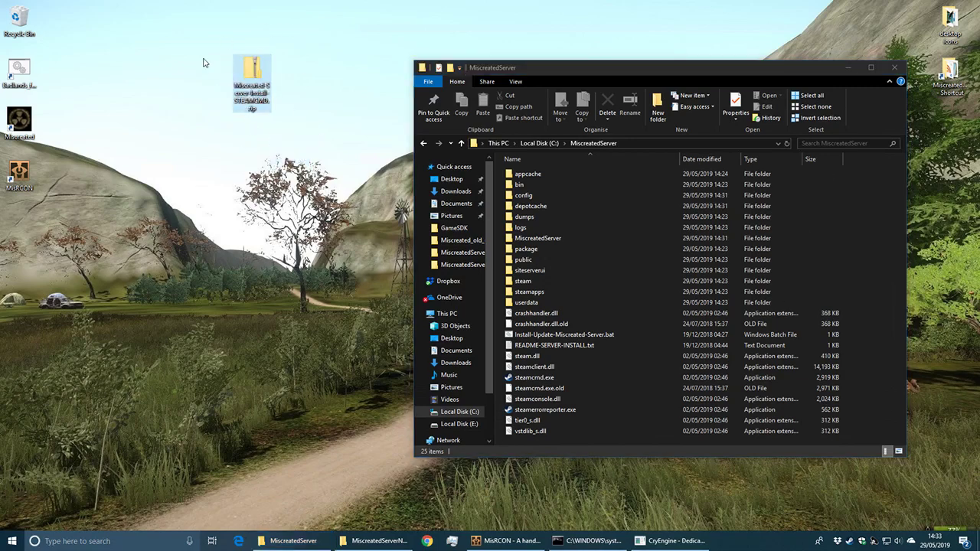
{"action": "left_click_drag", "start_coordinate": [206, 39], "coordinate": [298, 132]}
{"action": "left_click_drag", "start_coordinate": [214, 37], "coordinate": [304, 128]}
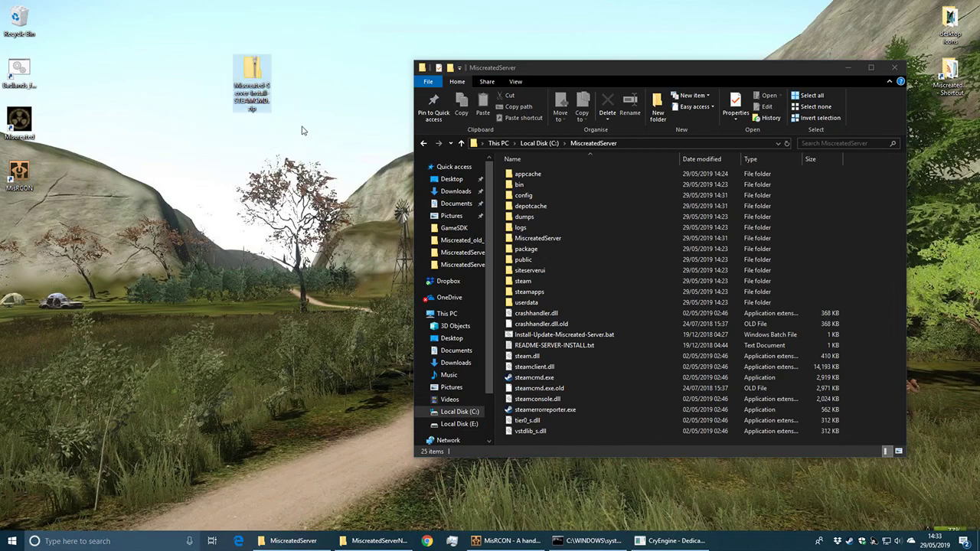
{"action": "double_click", "coordinate": [257, 84]}
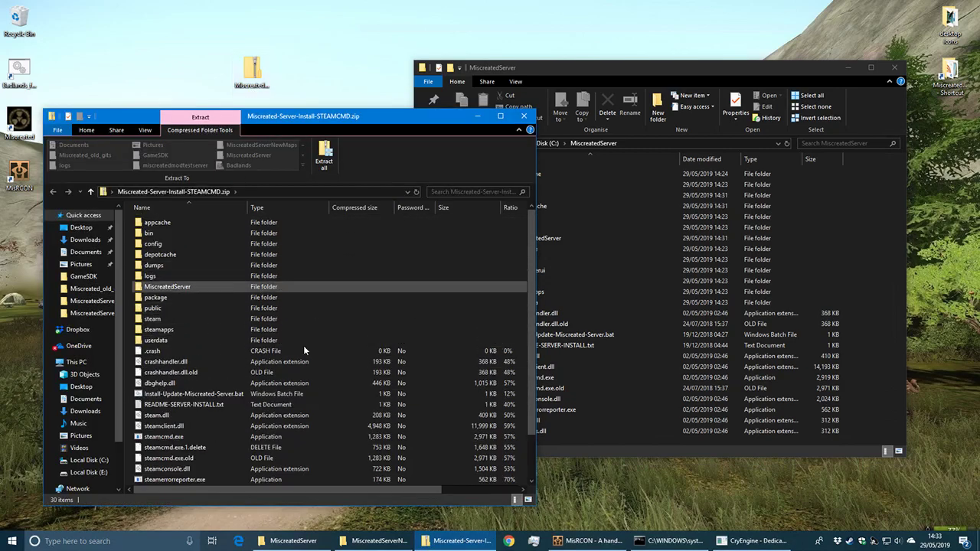
{"action": "left_click", "coordinate": [886, 276]}
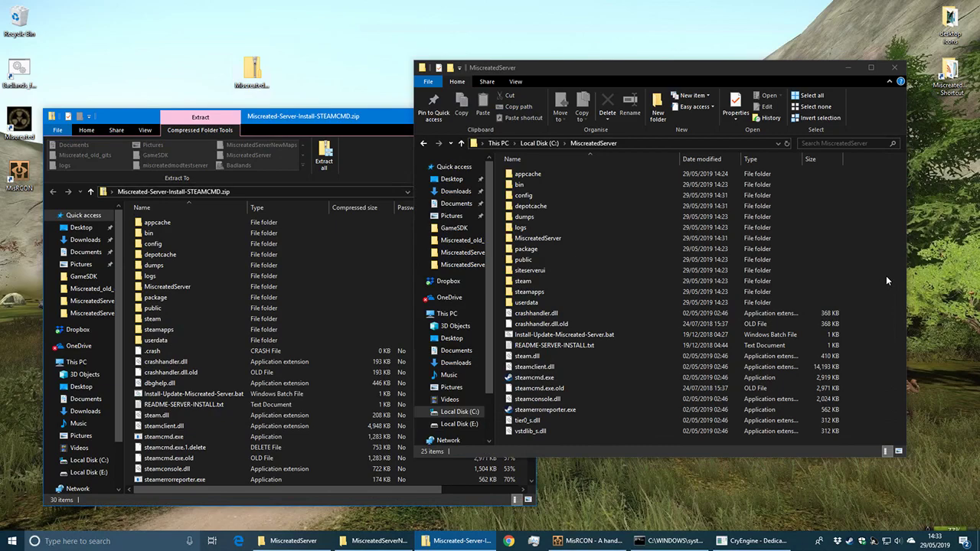
{"action": "left_click", "coordinate": [388, 118]}
{"action": "left_click", "coordinate": [525, 115]}
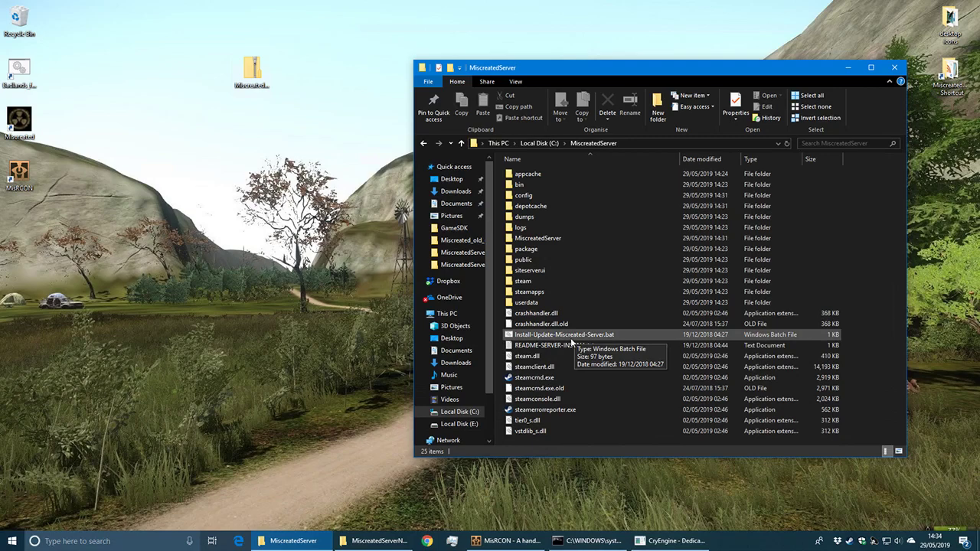
Open the MiscreatedServer subfolder inside C:\MiscreatedServer and move its window clear for working
{"action": "left_click", "coordinate": [550, 238]}
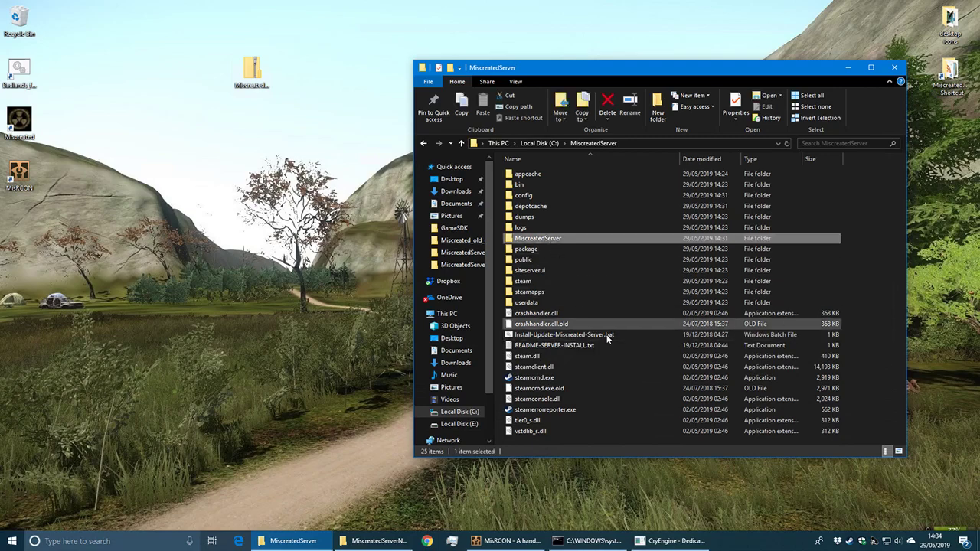
{"action": "double_click", "coordinate": [561, 239]}
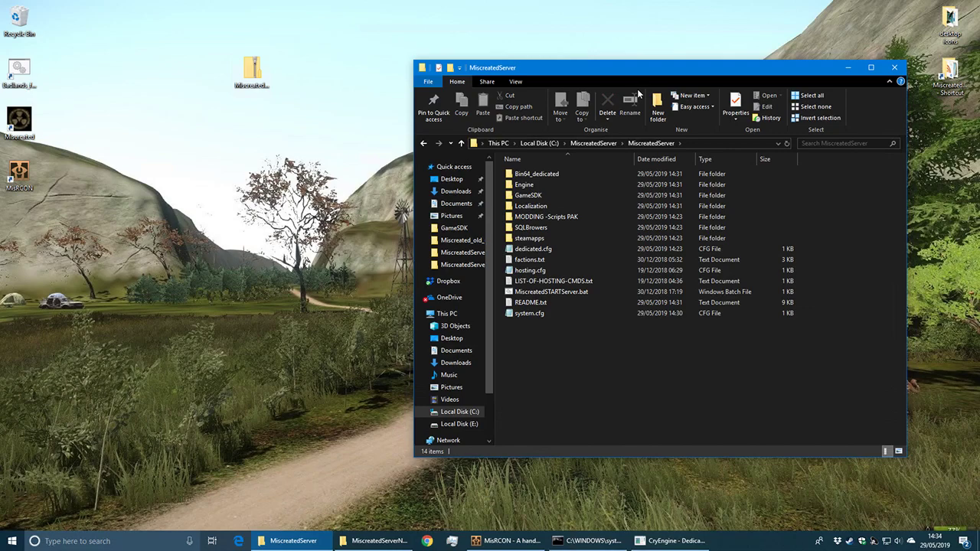
{"action": "left_click_drag", "start_coordinate": [598, 68], "coordinate": [420, 58]}
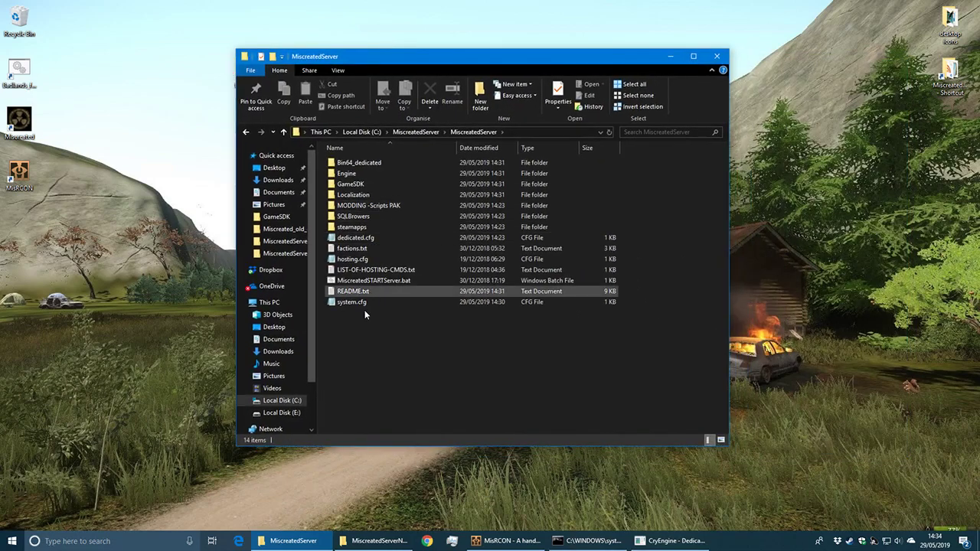
Open hosting.cfg and change the sv_servername value to "NARobz Custom Server"
{"action": "double_click", "coordinate": [359, 259]}
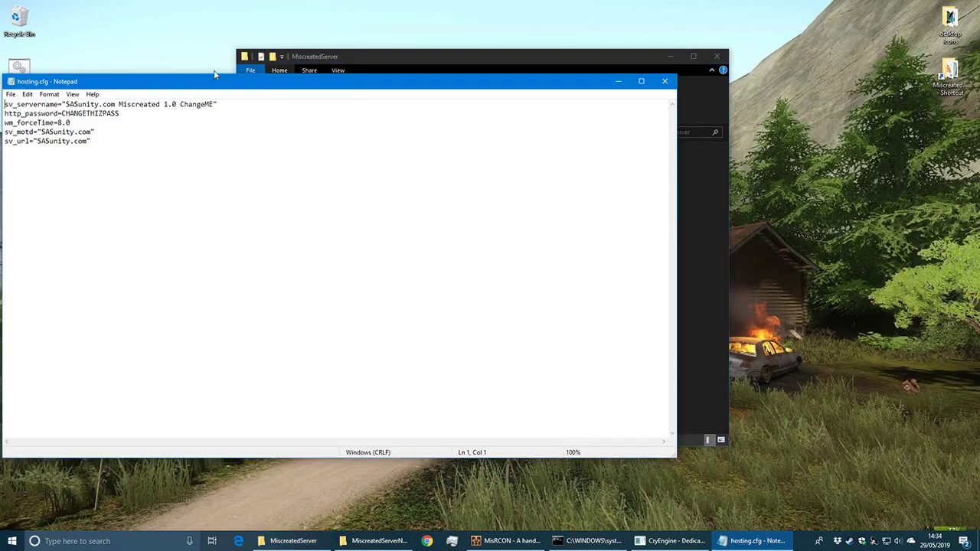
{"action": "left_click_drag", "start_coordinate": [223, 81], "coordinate": [245, 128]}
{"action": "left_click", "coordinate": [91, 160]}
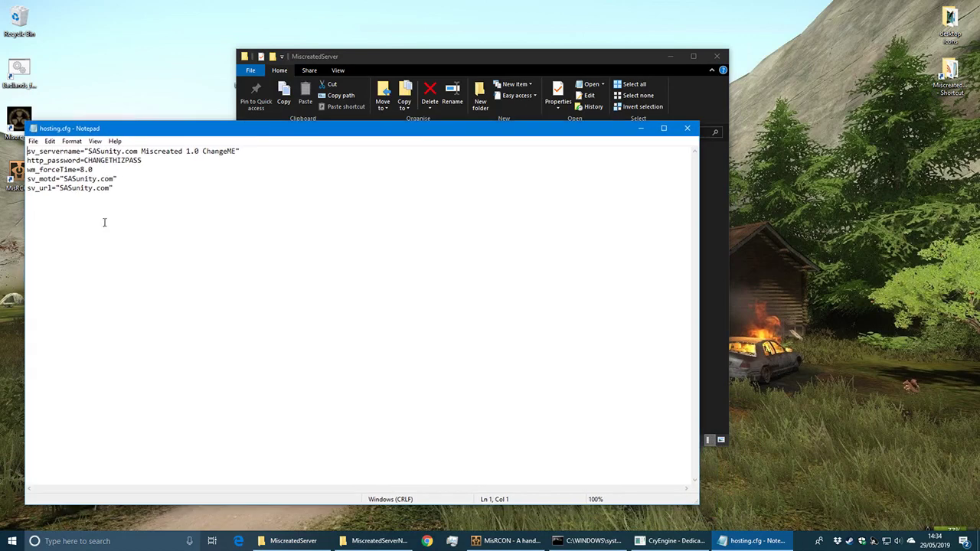
{"action": "left_click", "coordinate": [104, 238], "text": "shift"}
{"action": "left_click", "coordinate": [165, 276]}
{"action": "mouse_move", "coordinate": [88, 151]}
{"action": "left_mouse_down"}
{"action": "mouse_move", "coordinate": [234, 151]}
{"action": "mouse_move", "coordinate": [87, 151]}
{"action": "left_mouse_up"}
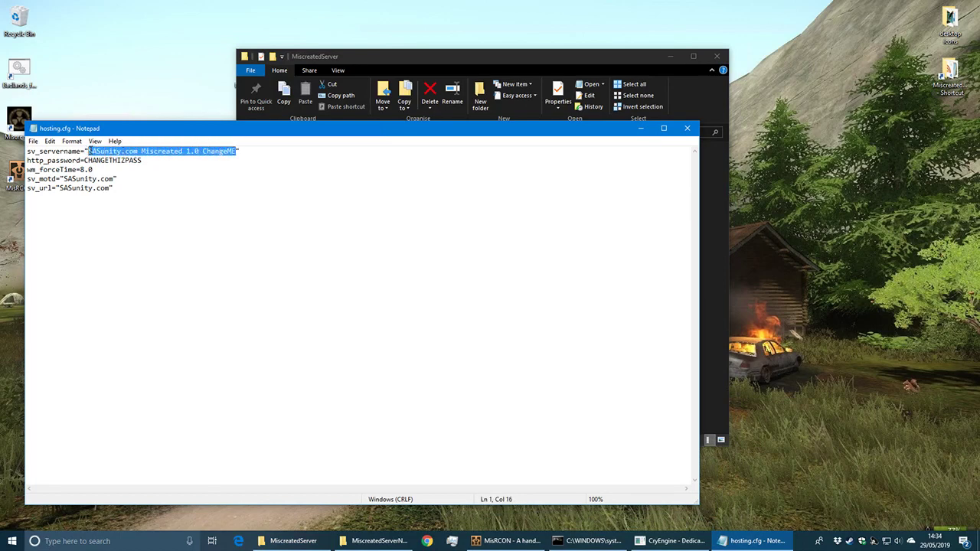
{"action": "type", "text": "NARobz"}
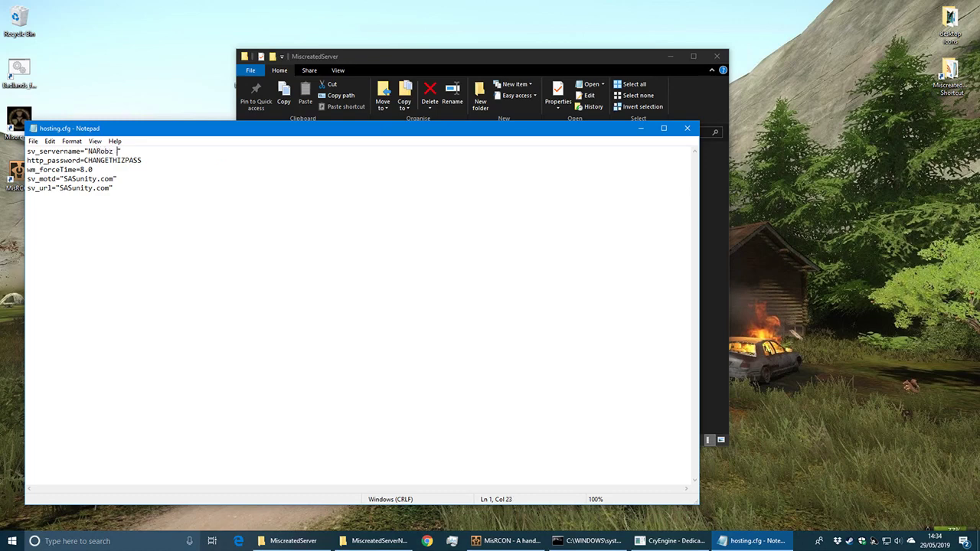
{"action": "type", "text": " Custom Server"}
Look over the http_password entry in hosting.cfg and close the file without saving the changes
{"action": "left_click_drag", "start_coordinate": [84, 161], "coordinate": [141, 160]}
{"action": "left_click", "coordinate": [159, 191]}
{"action": "double_click", "coordinate": [86, 161]}
{"action": "left_click", "coordinate": [177, 222]}
{"action": "left_click", "coordinate": [687, 128]}
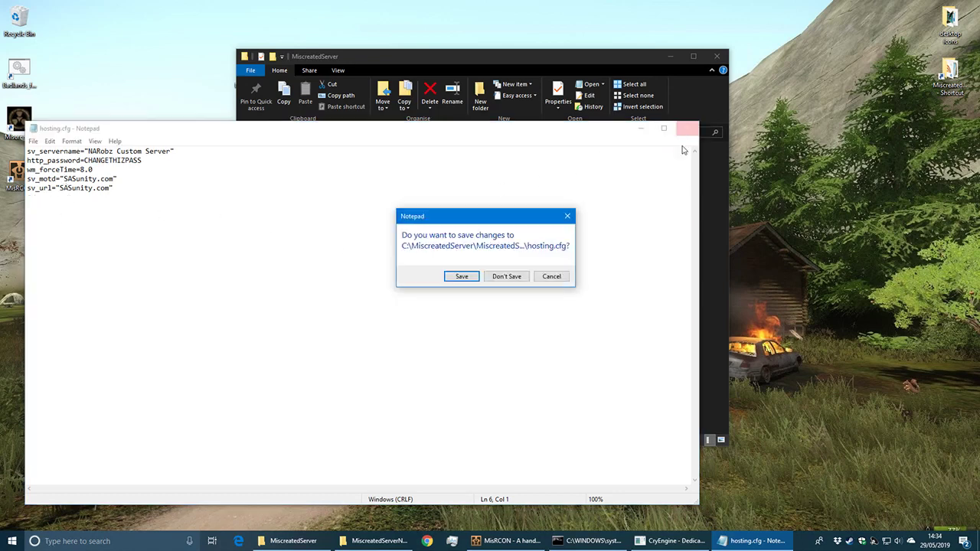
{"action": "left_click", "coordinate": [505, 276]}
{"action": "left_click", "coordinate": [428, 340]}
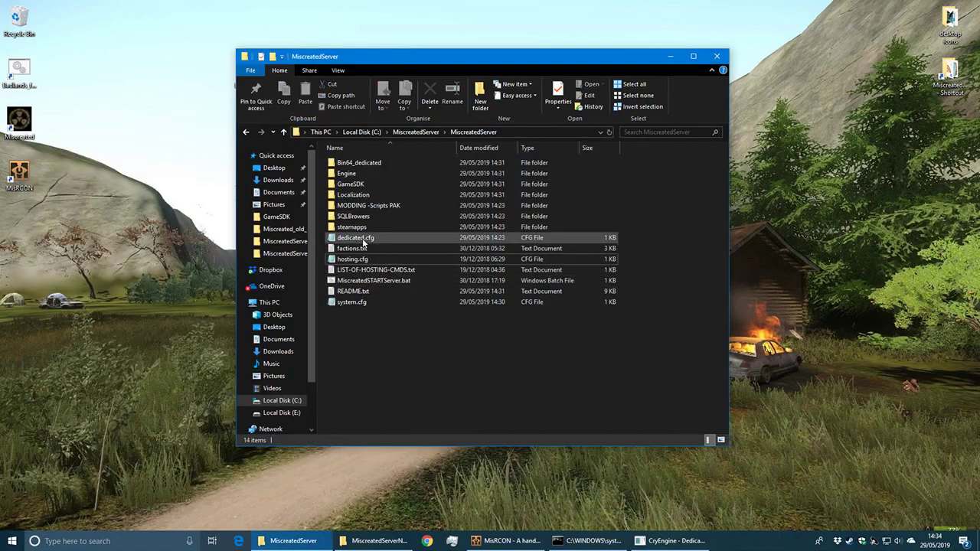
Open MiscreatedSTARTServer.bat for editing and set the +map parameter to bad_lands
{"action": "left_click", "coordinate": [375, 281]}
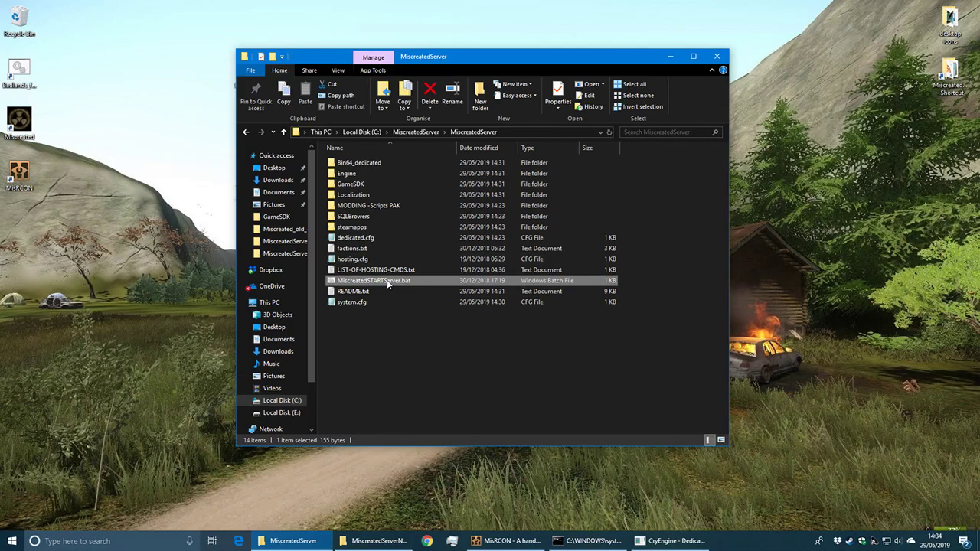
{"action": "right_click", "coordinate": [387, 279]}
{"action": "left_click", "coordinate": [406, 300]}
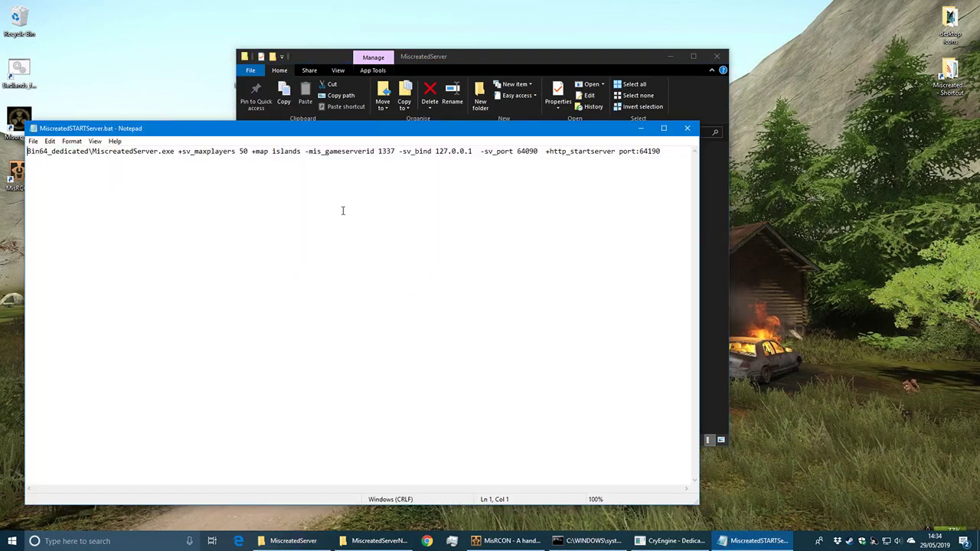
{"action": "left_click_drag", "start_coordinate": [374, 131], "coordinate": [411, 246]}
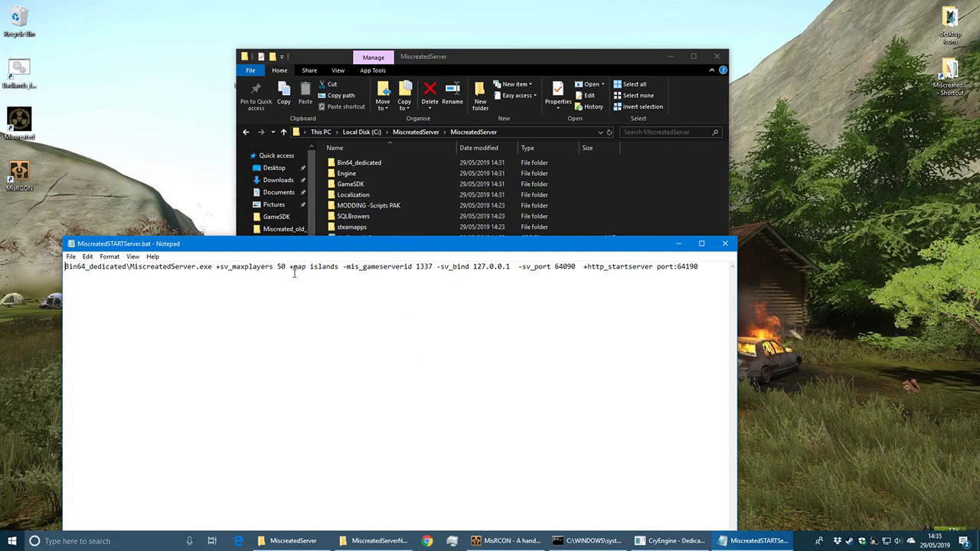
{"action": "left_click_drag", "start_coordinate": [291, 267], "coordinate": [337, 270]}
{"action": "left_click", "coordinate": [325, 284]}
{"action": "left_click_drag", "start_coordinate": [312, 266], "coordinate": [340, 268]}
{"action": "type", "text": "bad_lands"}
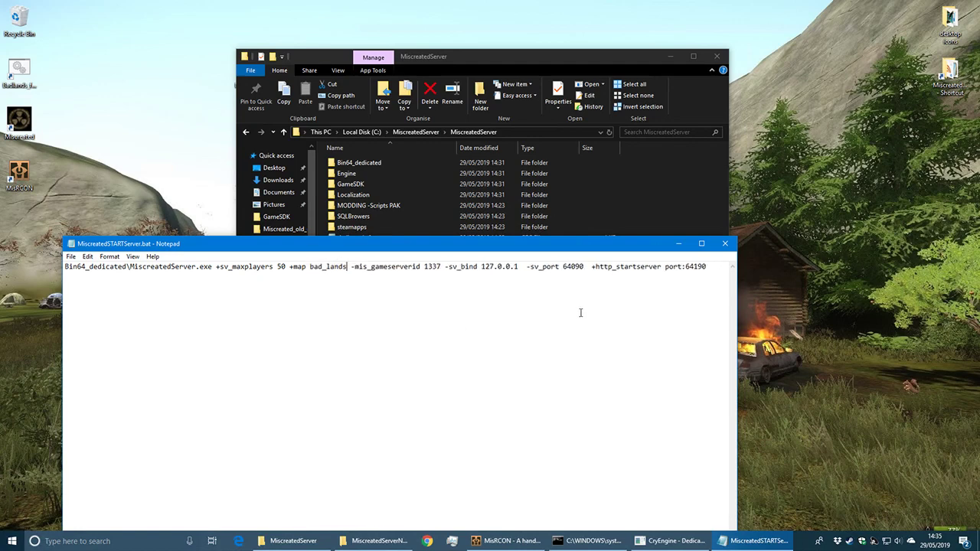
Remove the -sv_bind 127.0.0.1 parameter and its surplus space from the server launch command
{"action": "double_click", "coordinate": [571, 266]}
{"action": "left_click", "coordinate": [687, 267]}
{"action": "left_click_drag", "start_coordinate": [687, 267], "coordinate": [672, 304]}
{"action": "left_click_drag", "start_coordinate": [444, 267], "coordinate": [519, 267]}
{"action": "key", "text": "Delete"}
{"action": "key", "text": "BackSpace"}
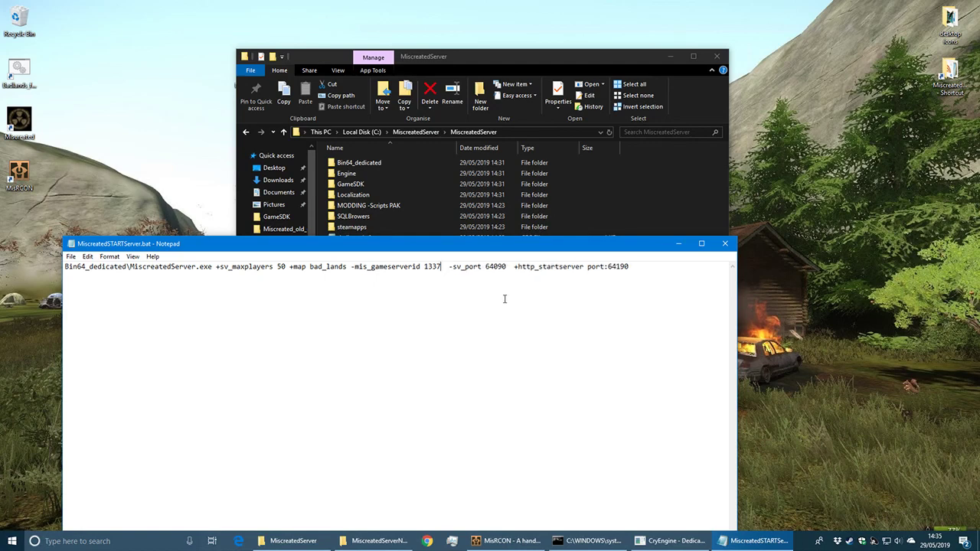
{"action": "key", "text": "Delete"}
{"action": "key", "text": "Right"}
{"action": "key", "text": "Right"}
{"action": "key", "text": "Right"}
{"action": "key", "text": "Right"}
{"action": "key", "text": "Right"}
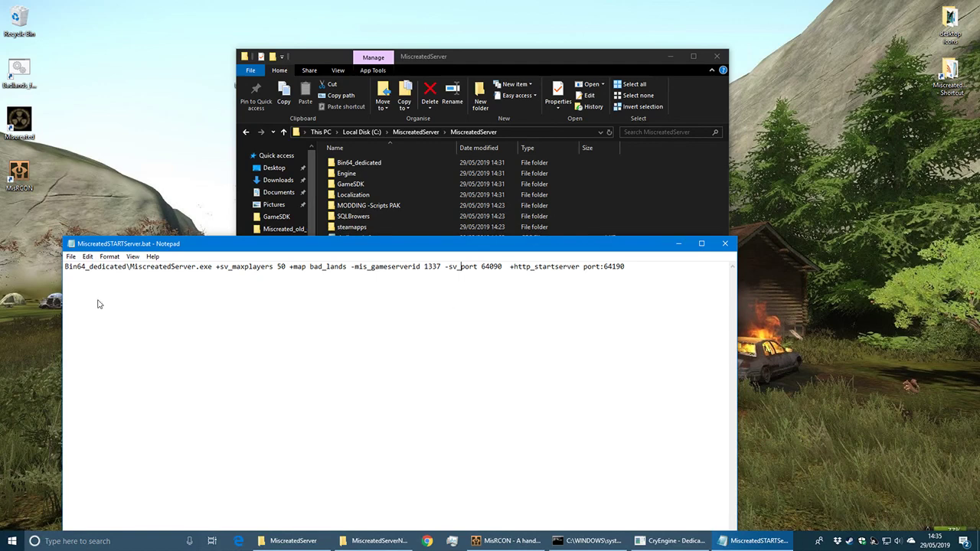
Above the launch command, add ":start" and the line copy miscreated.db "C:\MiscreatedDev\MiscreatedServerNewMaps\backups\db-backups\miscreated%date:/=-%%time::=-%.db"
{"action": "left_click", "coordinate": [64, 266]}
{"action": "key", "text": "Return"}
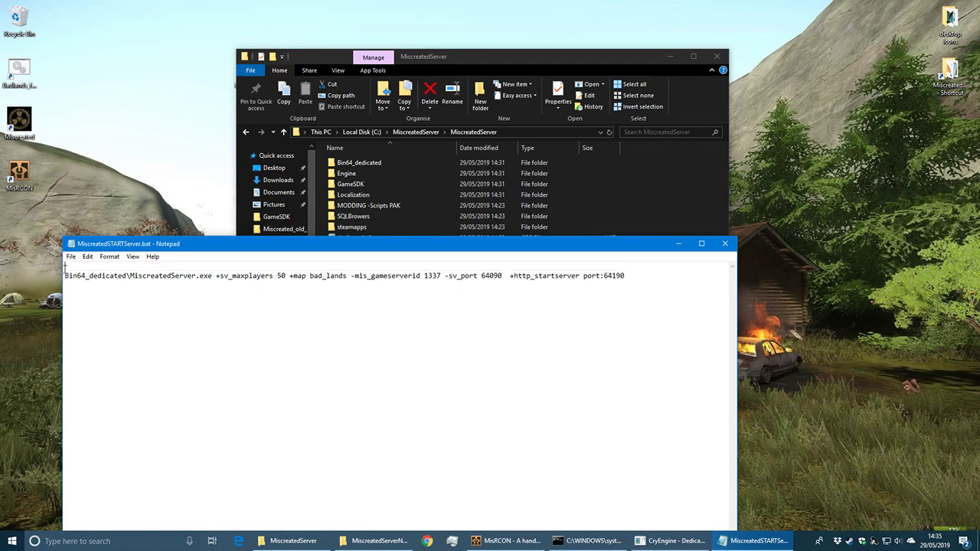
{"action": "type", "text": "start copy miscreated.db \"C:\\MiscreatedDev\\MiscreatedServerNewMaps\\backups\\db-backups\\miscreated%date:/=-%%time::=-%.db\""}
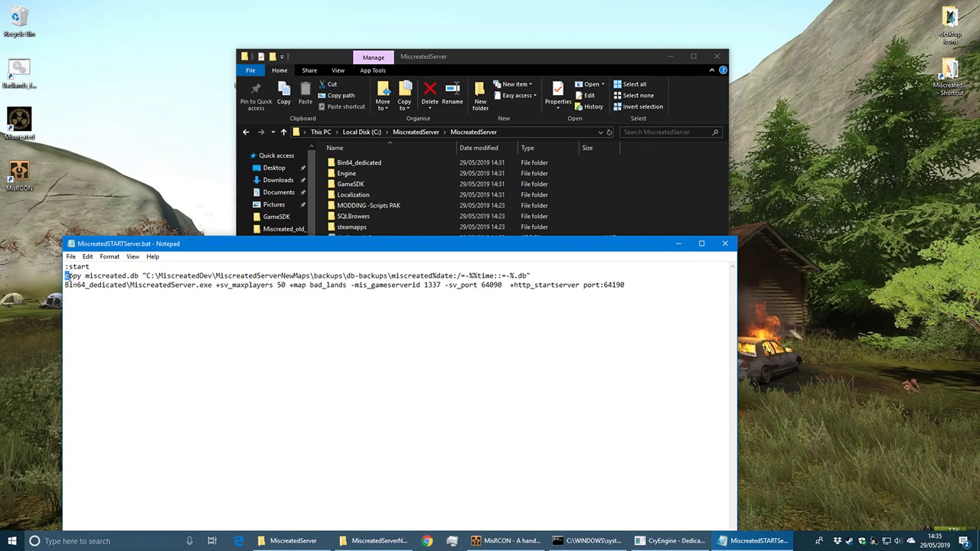
{"action": "left_click_drag", "start_coordinate": [65, 275], "coordinate": [139, 276]}
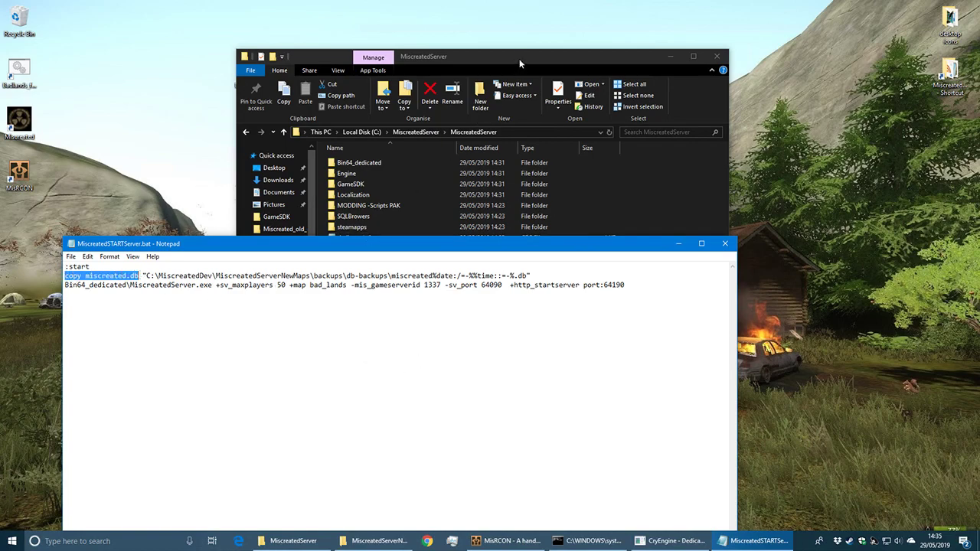
{"action": "left_click_drag", "start_coordinate": [519, 64], "coordinate": [708, 50]}
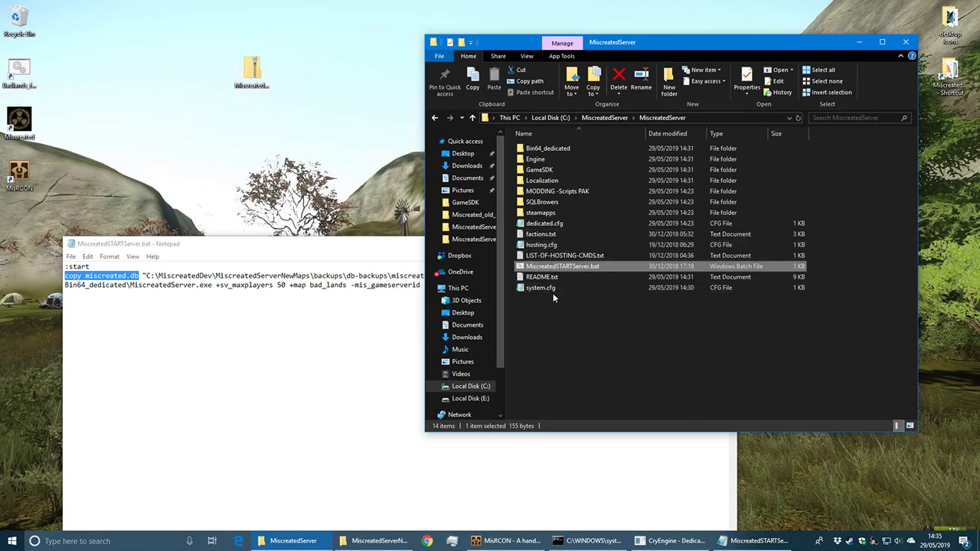
{"action": "left_click", "coordinate": [291, 244]}
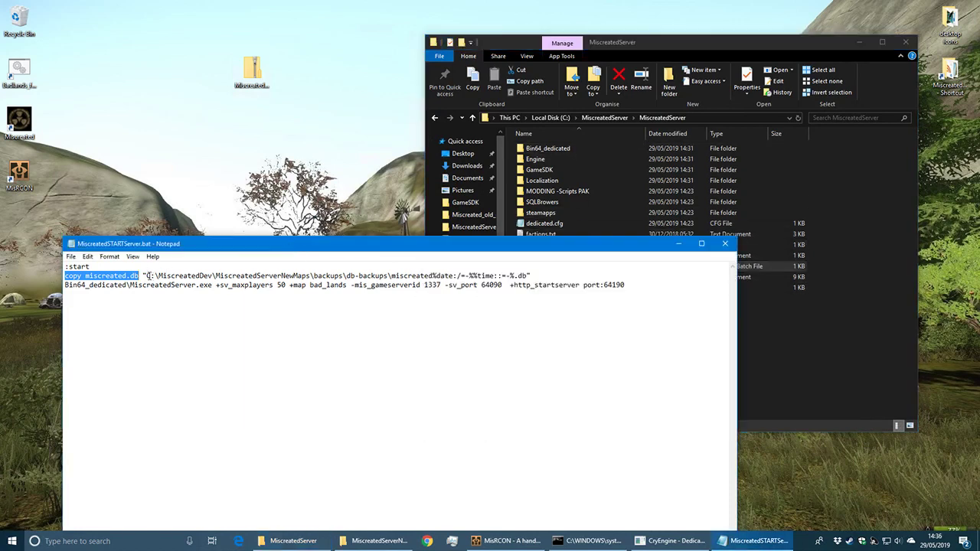
{"action": "left_click_drag", "start_coordinate": [147, 276], "coordinate": [528, 276]}
{"action": "left_click", "coordinate": [477, 324]}
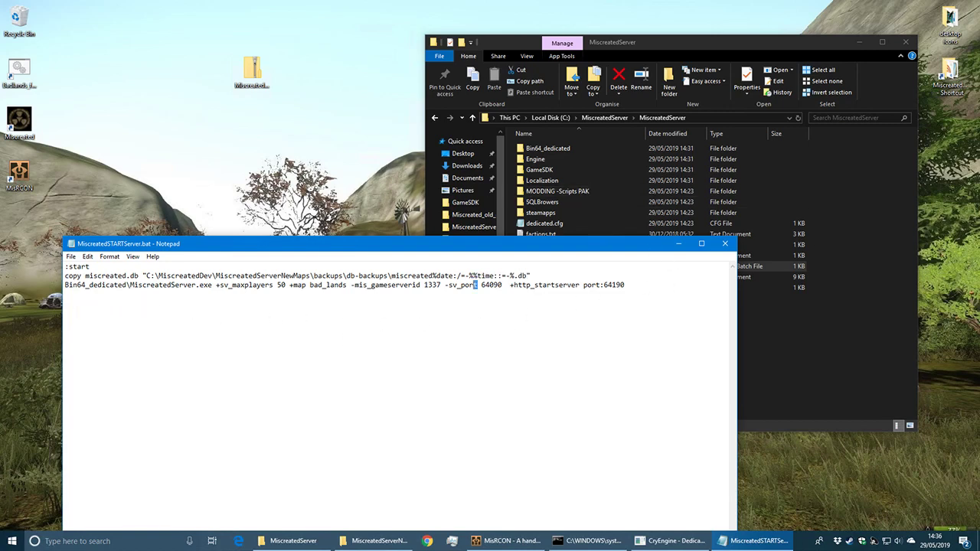
Add a "goto start" line below the launch command and save the batch file
{"action": "left_click", "coordinate": [628, 291]}
{"action": "key", "text": "Return"}
{"action": "type", "text": "goto start"}
{"action": "left_click", "coordinate": [71, 257]}
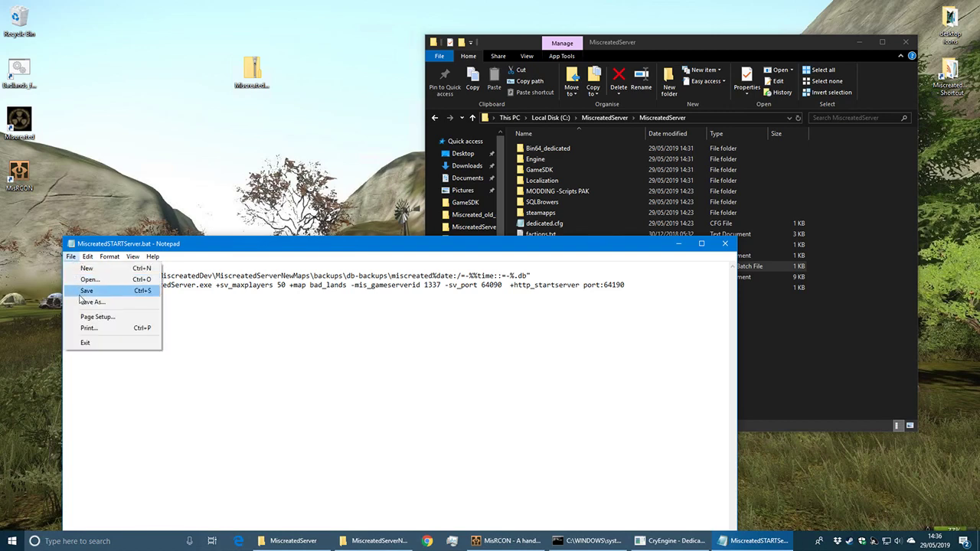
{"action": "left_click", "coordinate": [80, 295]}
Review the max players, map, server ID and port parameters, and save and close MiscreatedSTARTServer.bat
{"action": "double_click", "coordinate": [281, 285]}
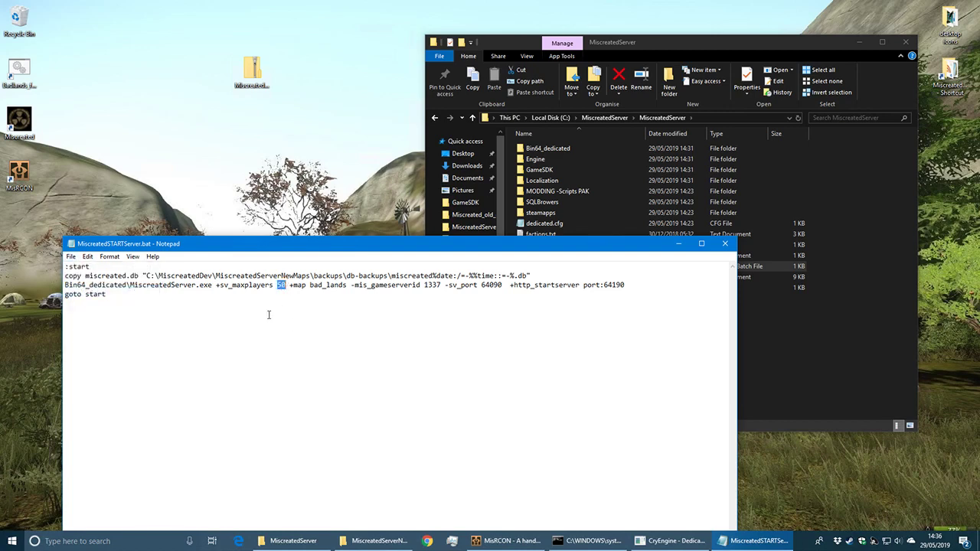
{"action": "left_click", "coordinate": [268, 315]}
{"action": "double_click", "coordinate": [316, 285]}
{"action": "left_click", "coordinate": [326, 341]}
{"action": "left_click_drag", "start_coordinate": [423, 285], "coordinate": [624, 296]}
{"action": "left_click", "coordinate": [540, 311]}
{"action": "left_click", "coordinate": [71, 256]}
{"action": "left_click", "coordinate": [115, 294]}
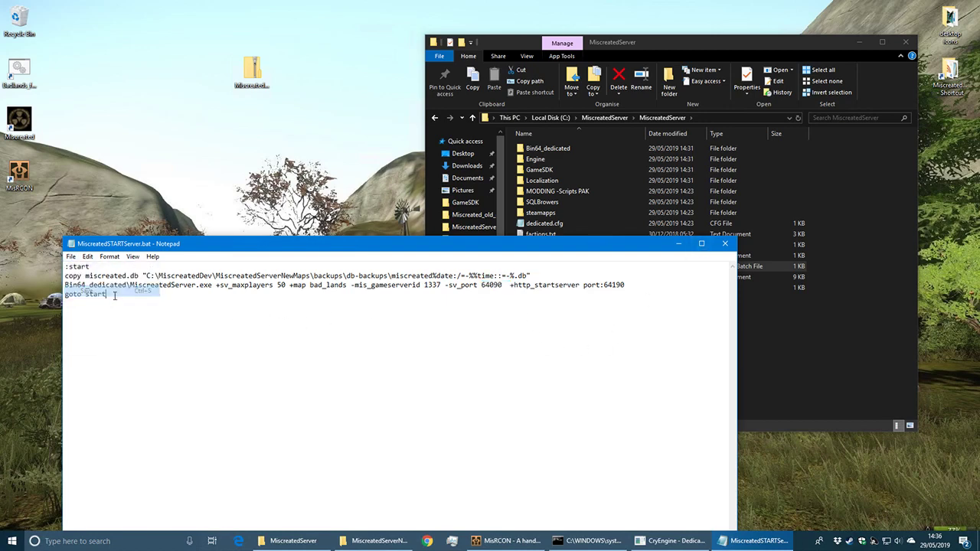
{"action": "left_click", "coordinate": [725, 243]}
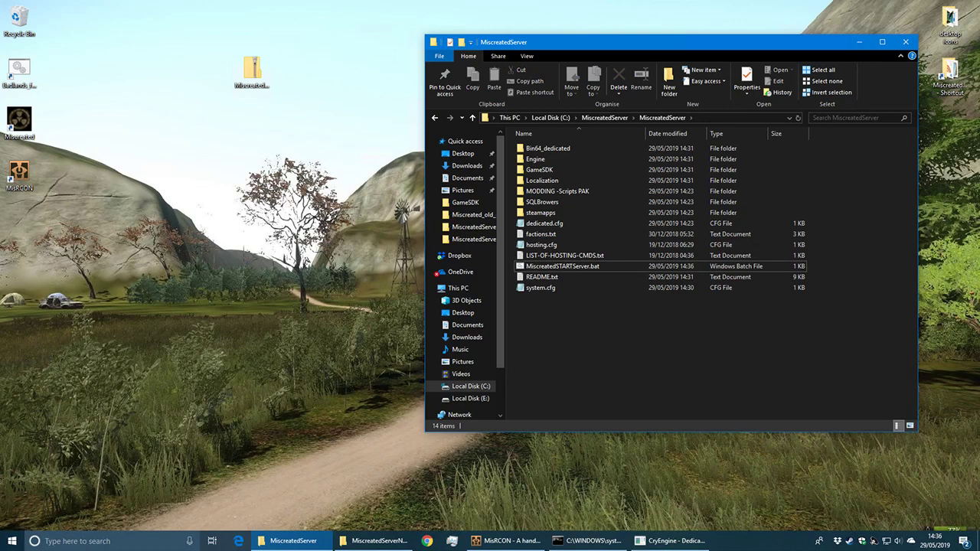
Reopen hosting.cfg and add a "steam_ugc=" line at the end of the file
{"action": "double_click", "coordinate": [545, 244]}
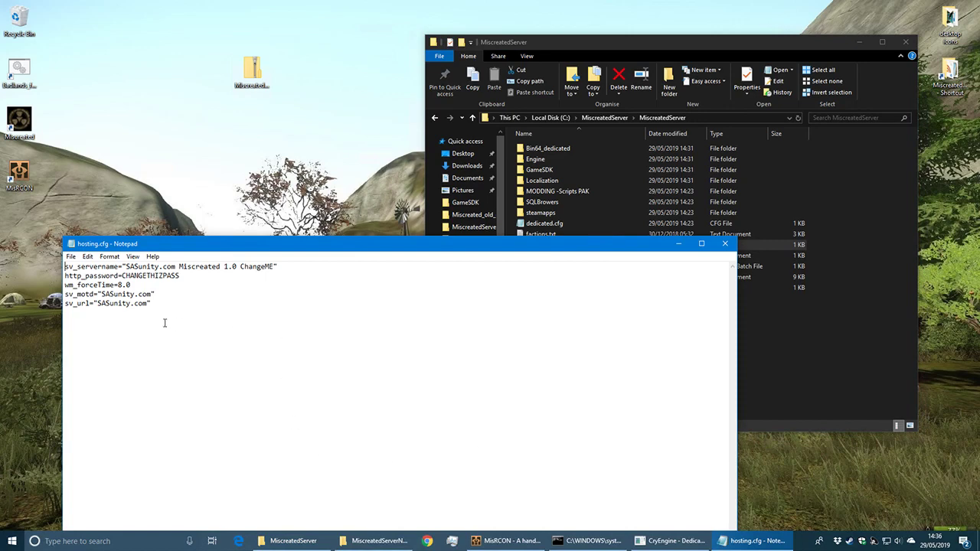
{"action": "left_click_drag", "start_coordinate": [176, 312], "coordinate": [131, 275]}
{"action": "left_click", "coordinate": [227, 373]}
{"action": "left_click", "coordinate": [189, 276]}
{"action": "key", "text": "ctrl+End"}
{"action": "type", "text": "steam_ugc="}
Switch to Steam and open the Bad Lands custom map page in the Miscreated Workshop
{"action": "left_click", "coordinate": [775, 453]}
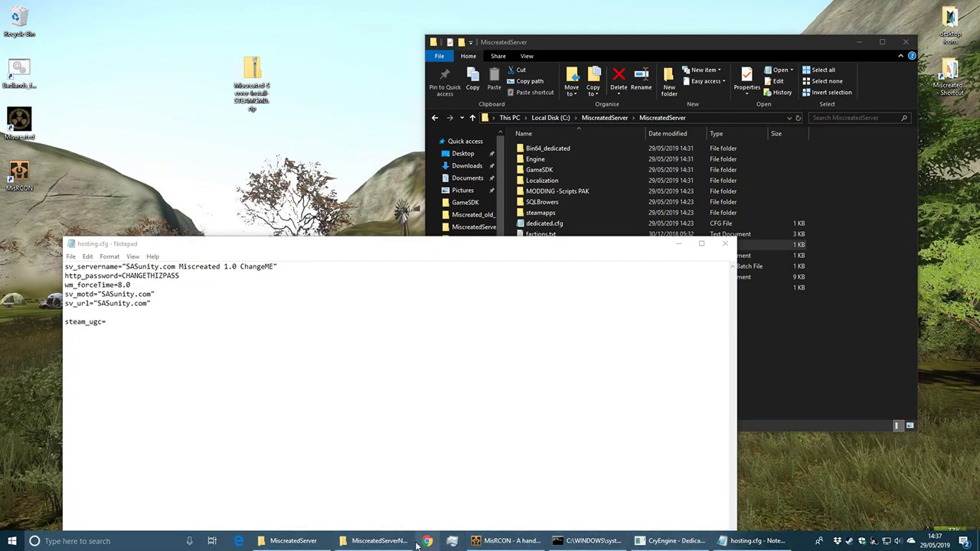
{"action": "double_click", "coordinate": [838, 540]}
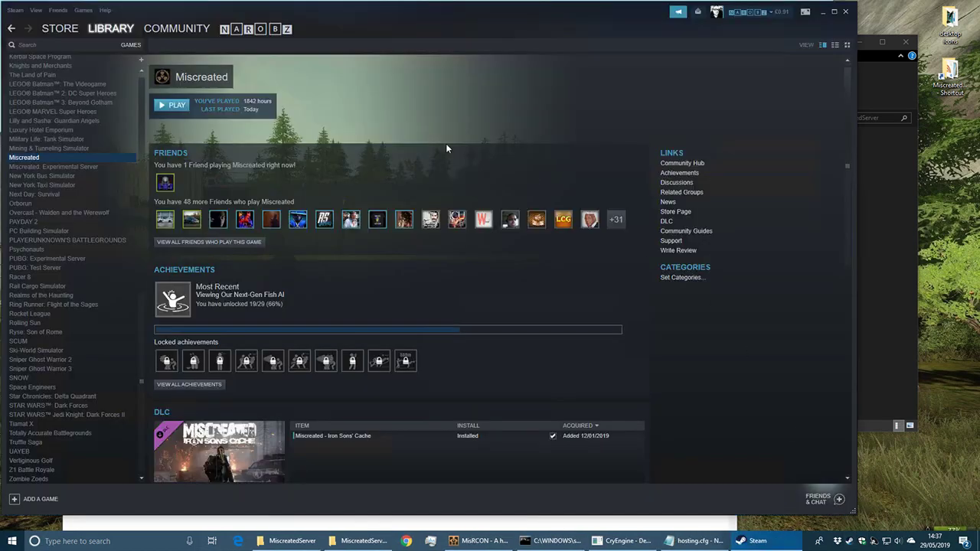
{"action": "mouse_move", "coordinate": [254, 32]}
{"action": "scroll", "coordinate": [257, 349], "scroll_direction": "down", "scroll_amount": 3}
{"action": "left_click", "coordinate": [190, 438]}
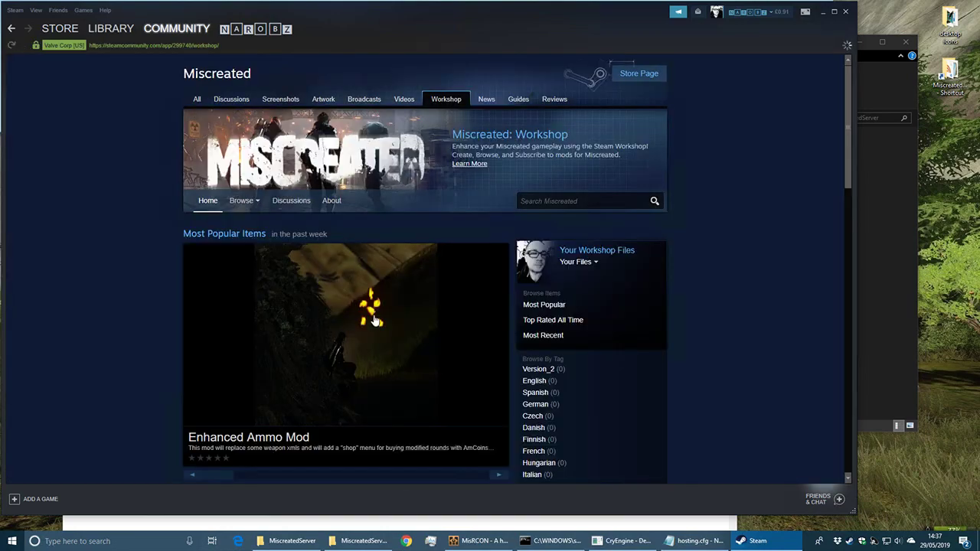
{"action": "scroll", "coordinate": [352, 293], "scroll_direction": "down", "scroll_amount": 10}
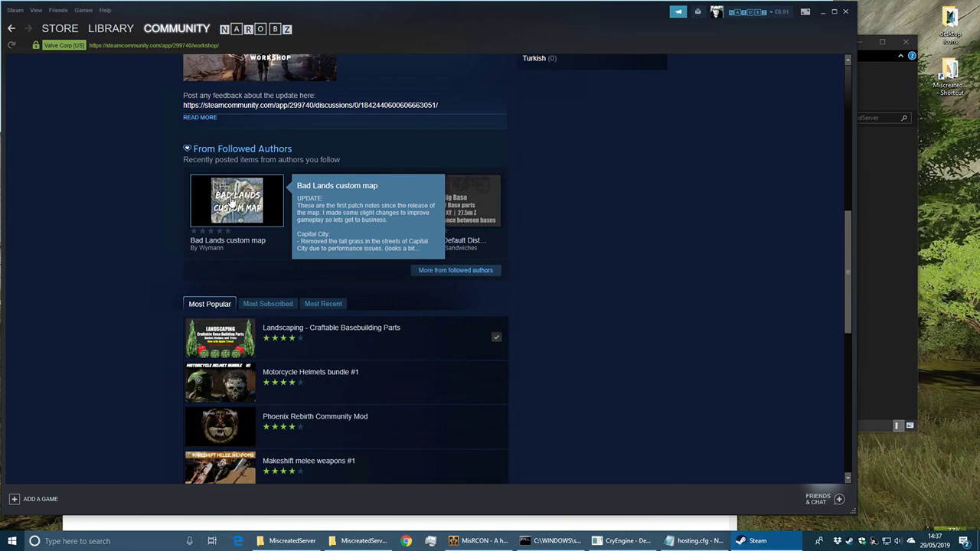
{"action": "left_click", "coordinate": [256, 245]}
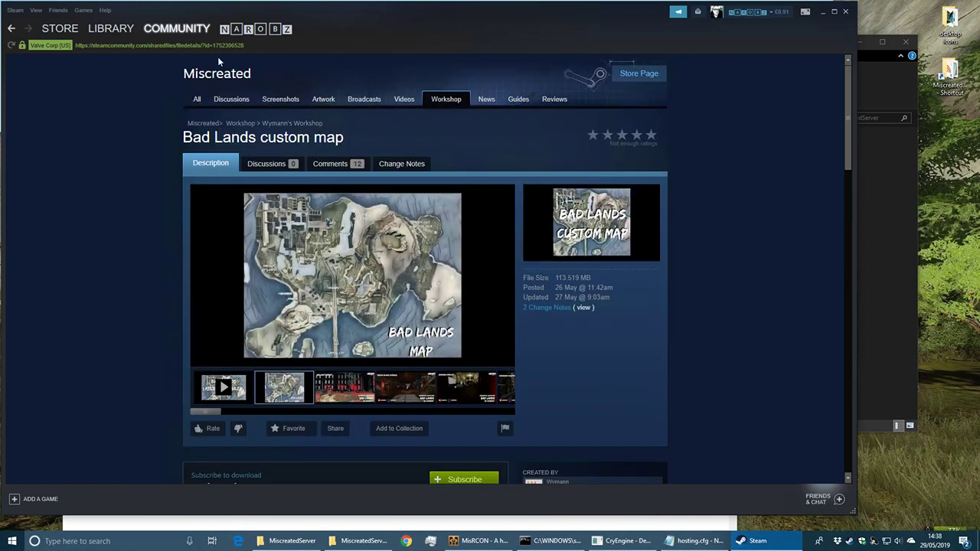
{"action": "left_click_drag", "start_coordinate": [212, 45], "coordinate": [245, 45]}
{"action": "key", "text": "ctrl+c"}
{"action": "left_click", "coordinate": [824, 16]}
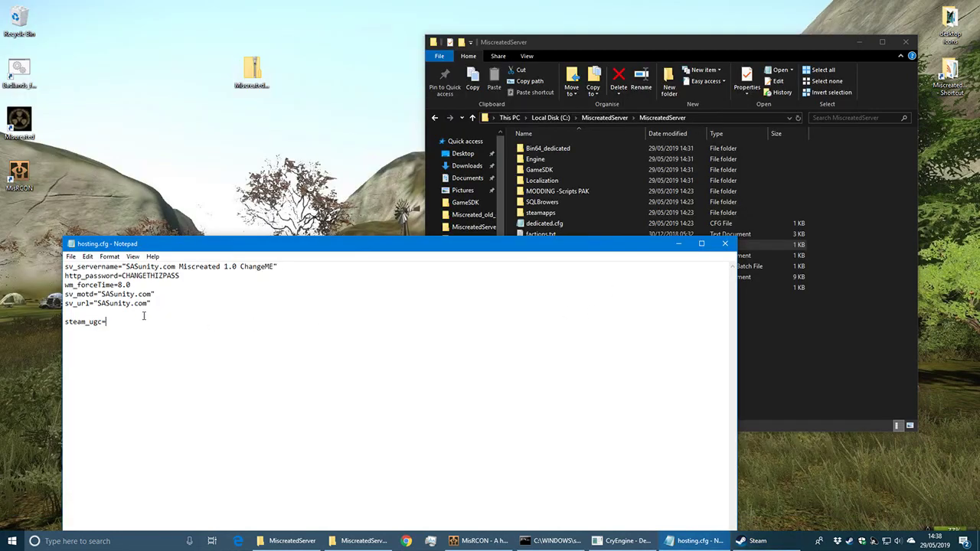
{"action": "key", "text": "ctrl+v"}
{"action": "left_click_drag", "start_coordinate": [282, 247], "coordinate": [260, 94]}
{"action": "left_click", "coordinate": [48, 100]}
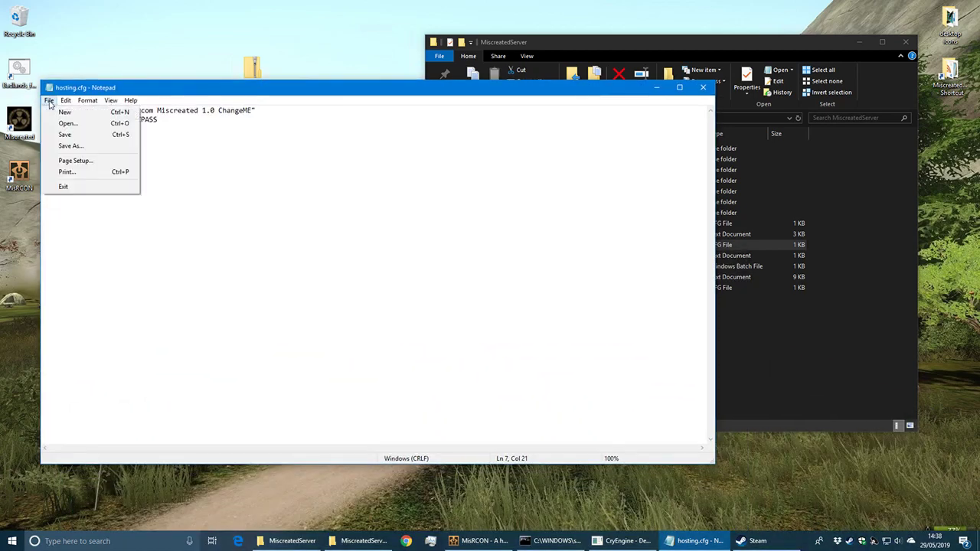
{"action": "left_click", "coordinate": [64, 134]}
{"action": "left_click", "coordinate": [703, 86]}
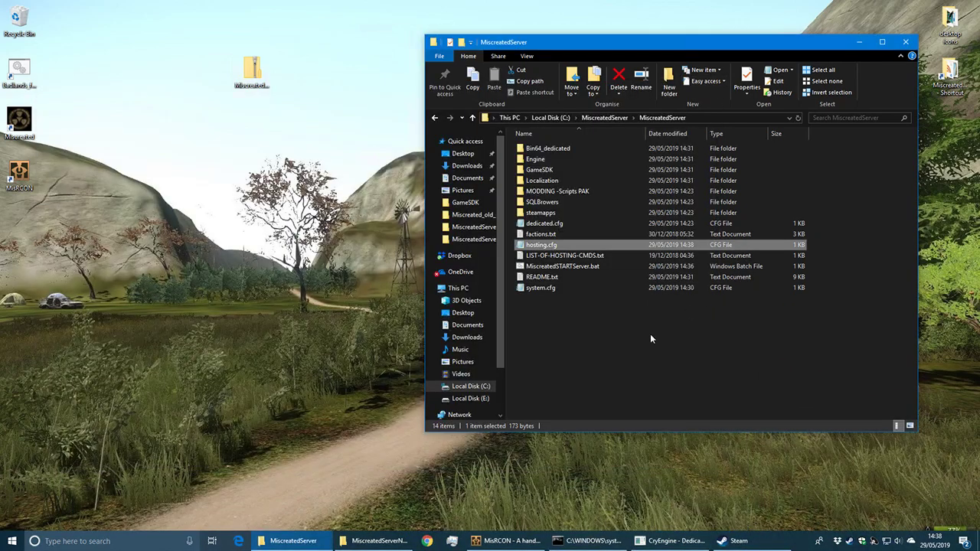
Start the server with MiscreatedSTARTServer.bat and allow miscreatedserver.exe through the firewall on private networks
{"action": "left_click", "coordinate": [622, 343]}
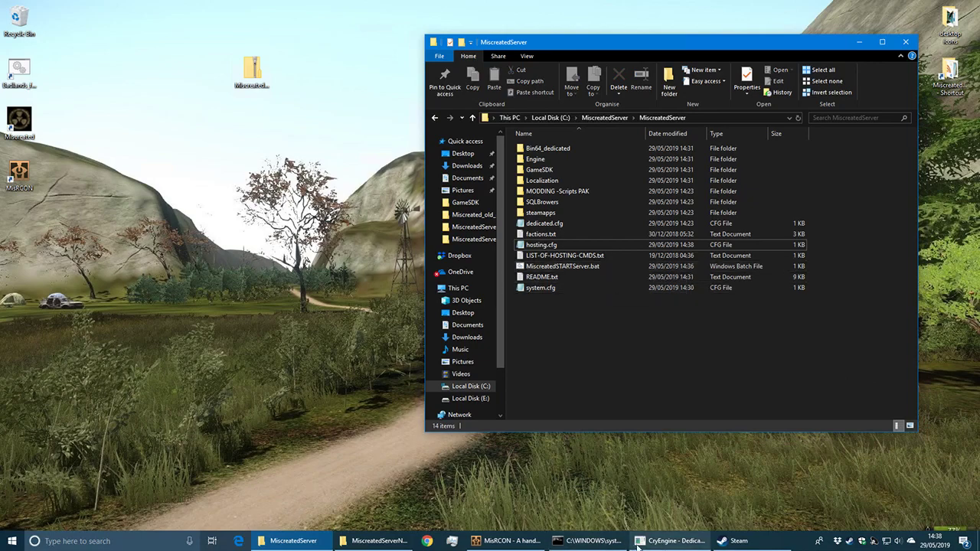
{"action": "left_click", "coordinate": [563, 268]}
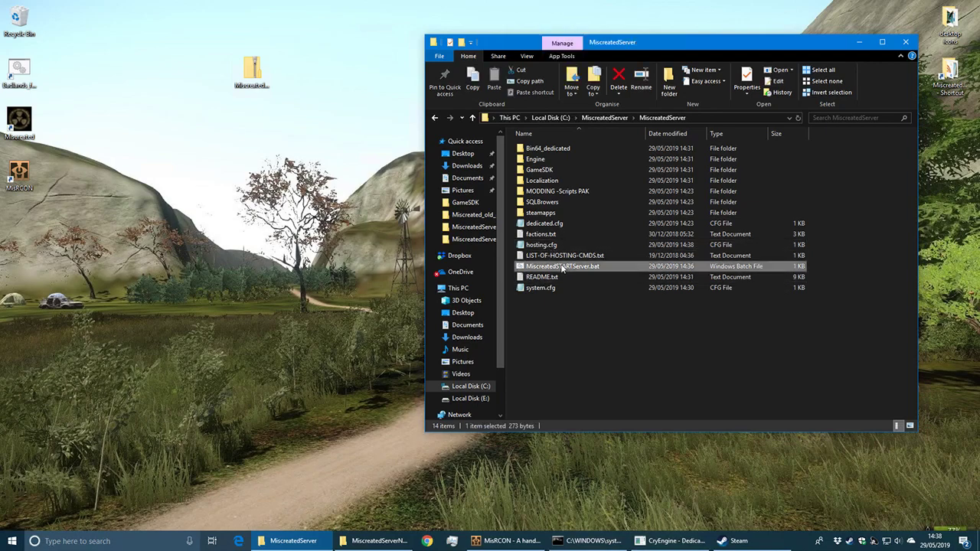
{"action": "double_click", "coordinate": [563, 268]}
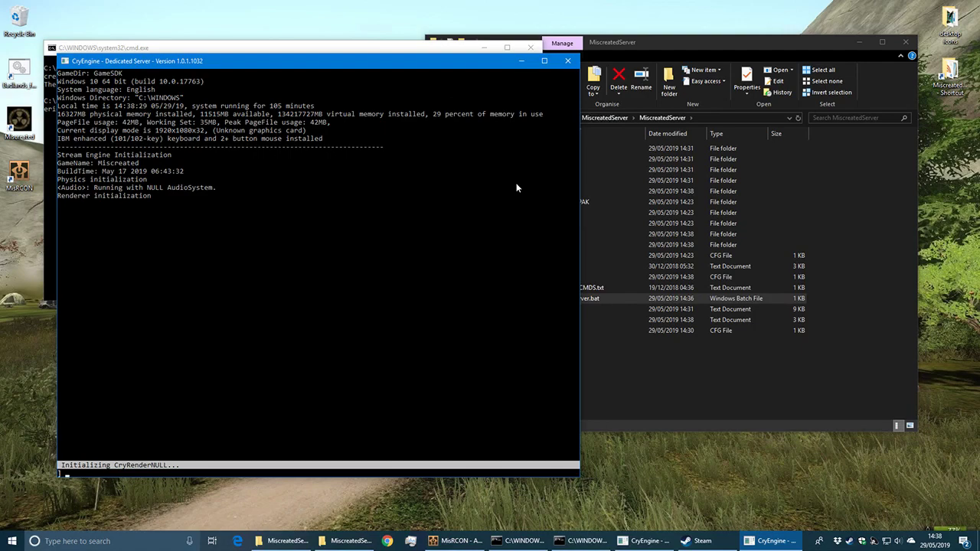
{"action": "left_click_drag", "start_coordinate": [676, 42], "coordinate": [810, 38]}
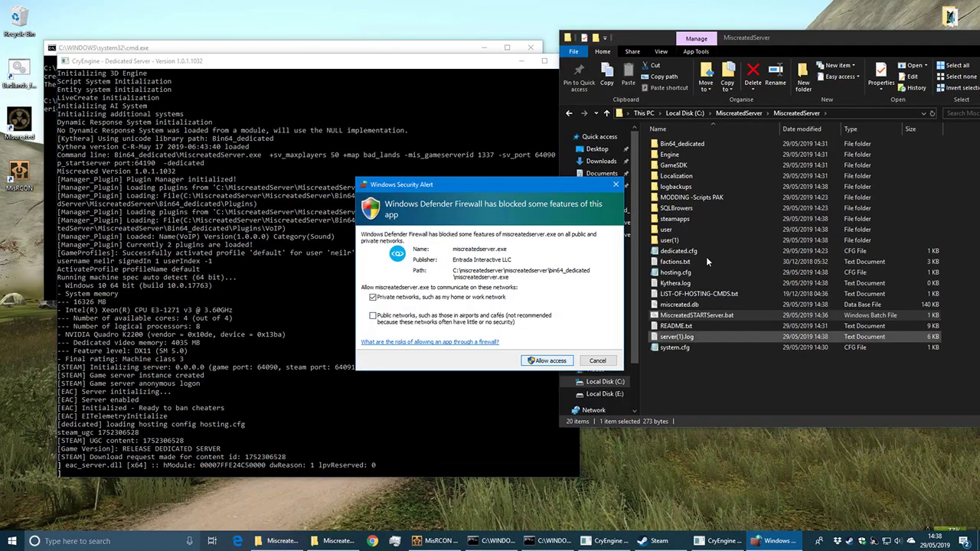
{"action": "key", "text": "Return"}
{"action": "left_click_drag", "start_coordinate": [746, 42], "coordinate": [769, 34]}
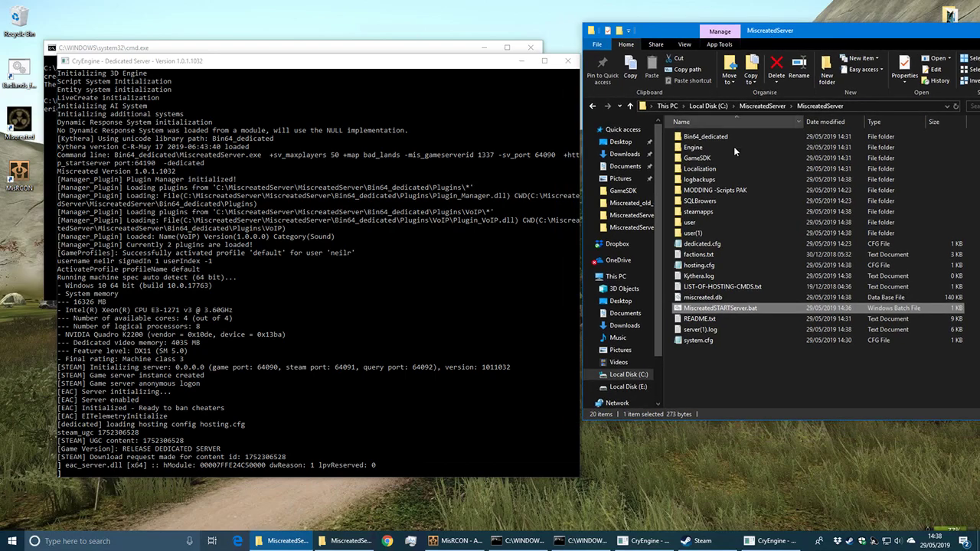
Open MiscreatedSTARTServer.bat for editing in Notepad and move its window clear of the server folder's file list
{"action": "left_click", "coordinate": [712, 297]}
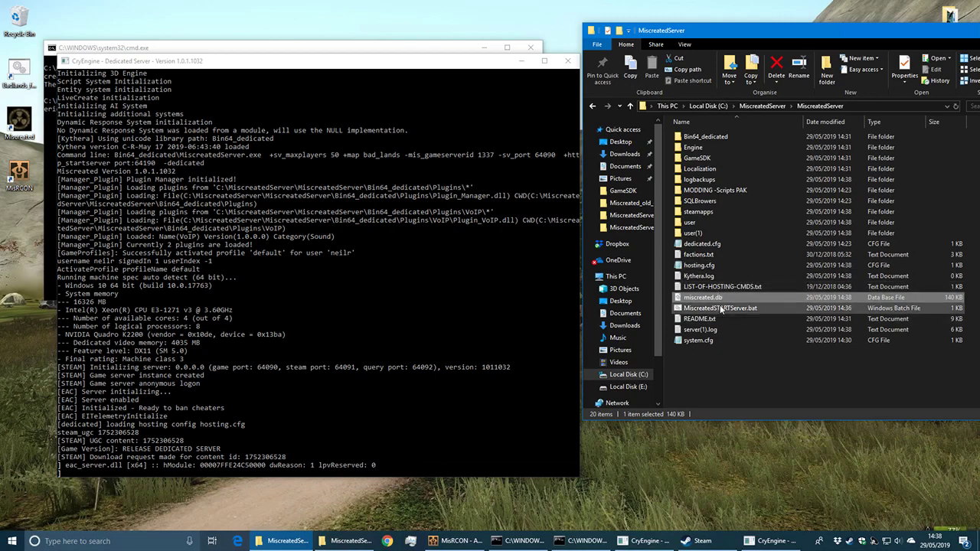
{"action": "right_click", "coordinate": [718, 307]}
{"action": "left_click", "coordinate": [743, 325]}
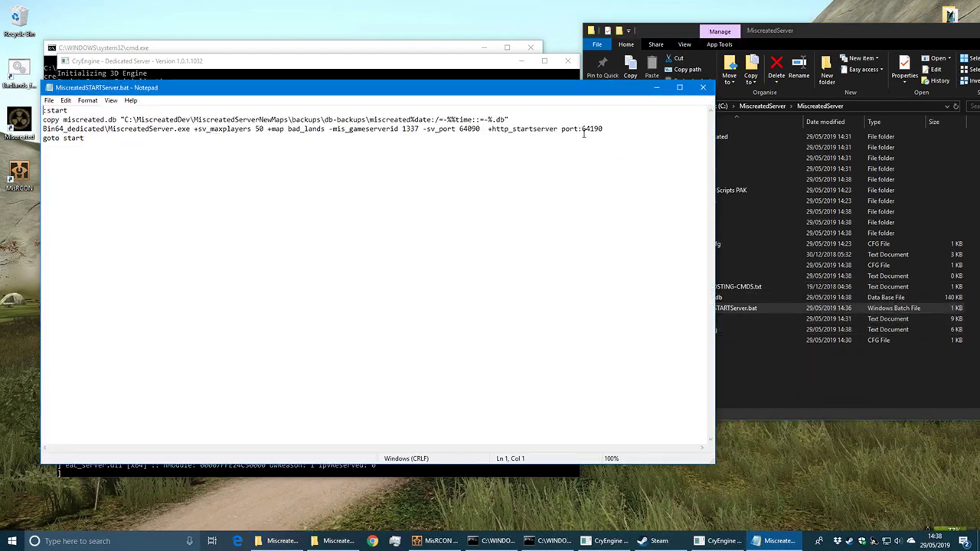
{"action": "left_click_drag", "start_coordinate": [566, 88], "coordinate": [863, 414]}
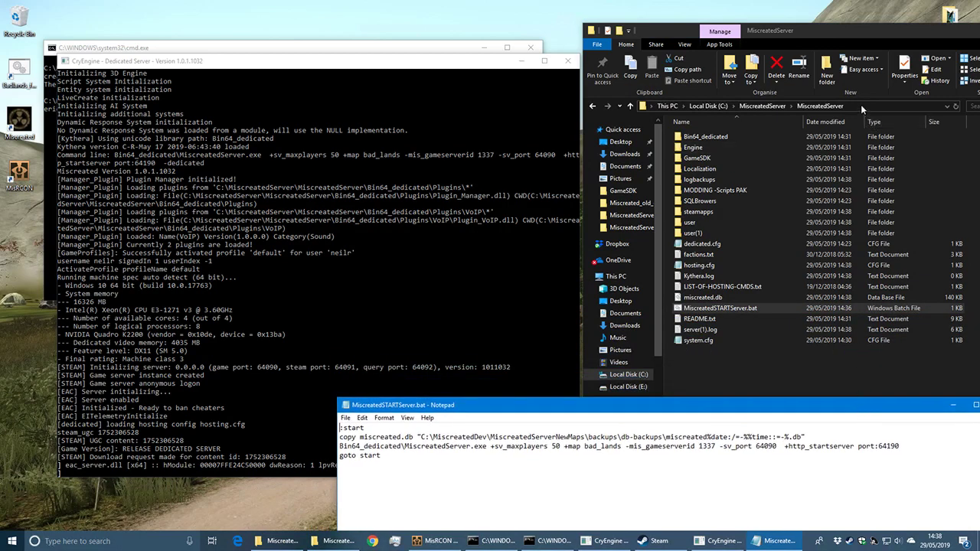
Create a folder named "backups" in the MiscreatedServer folder
{"action": "right_click", "coordinate": [723, 376]}
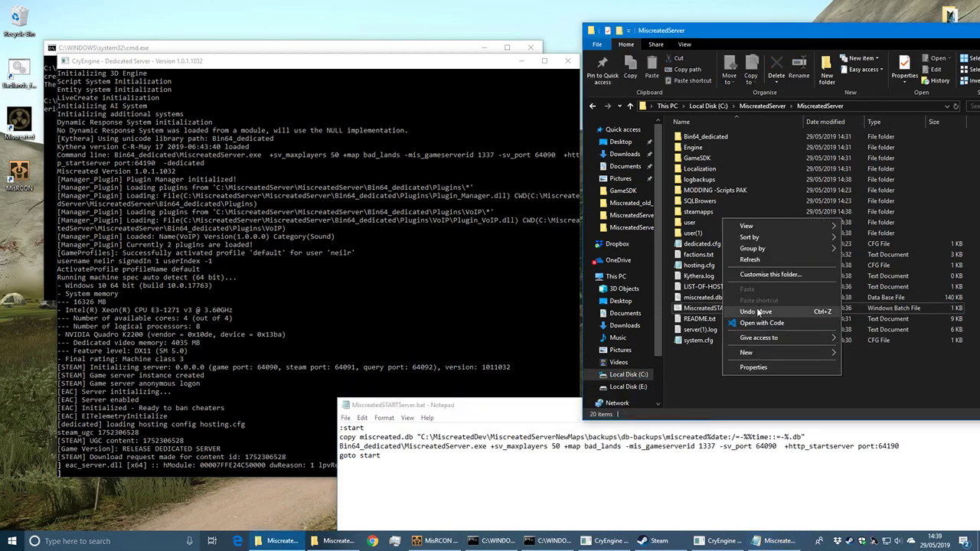
{"action": "mouse_move", "coordinate": [797, 353]}
{"action": "left_click", "coordinate": [850, 353]}
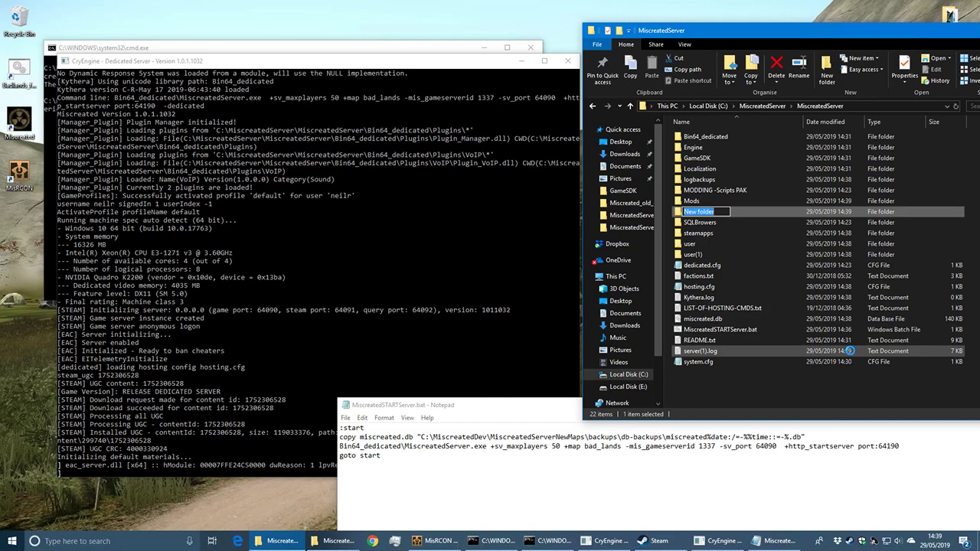
{"action": "type", "text": "backups"}
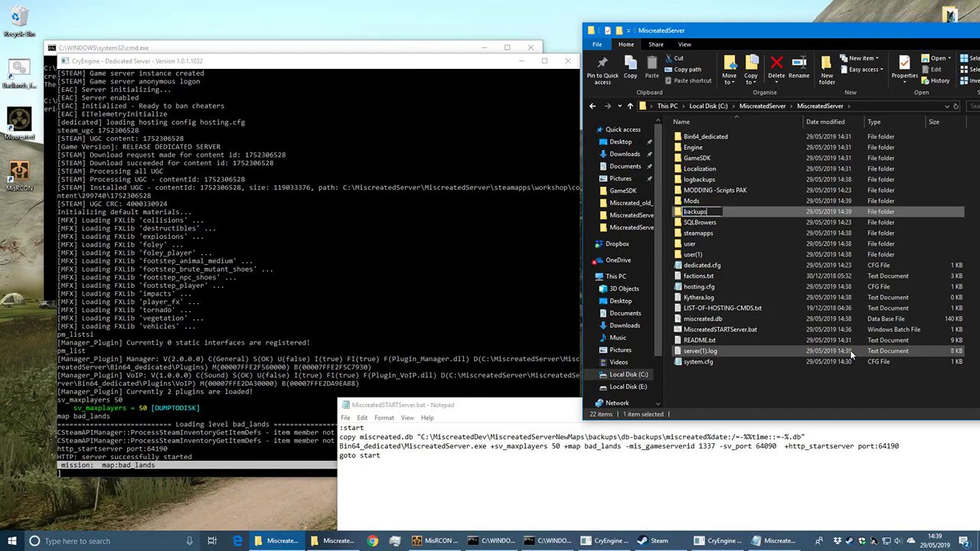
{"action": "left_click", "coordinate": [835, 367]}
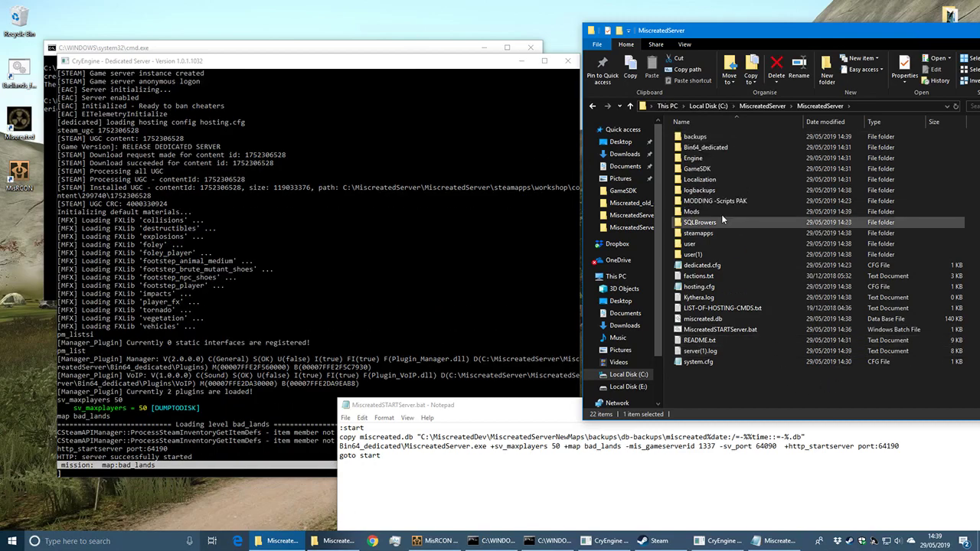
Create a folder named "db-backups" inside backups, check its contents, and return to the MiscreatedServer folder
{"action": "double_click", "coordinate": [705, 136]}
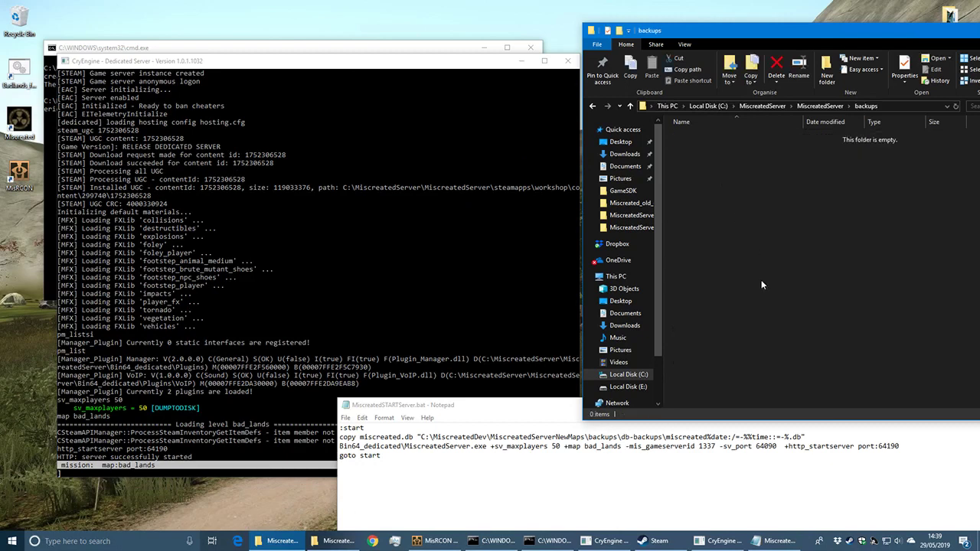
{"action": "right_click", "coordinate": [732, 228]}
{"action": "mouse_move", "coordinate": [762, 363]}
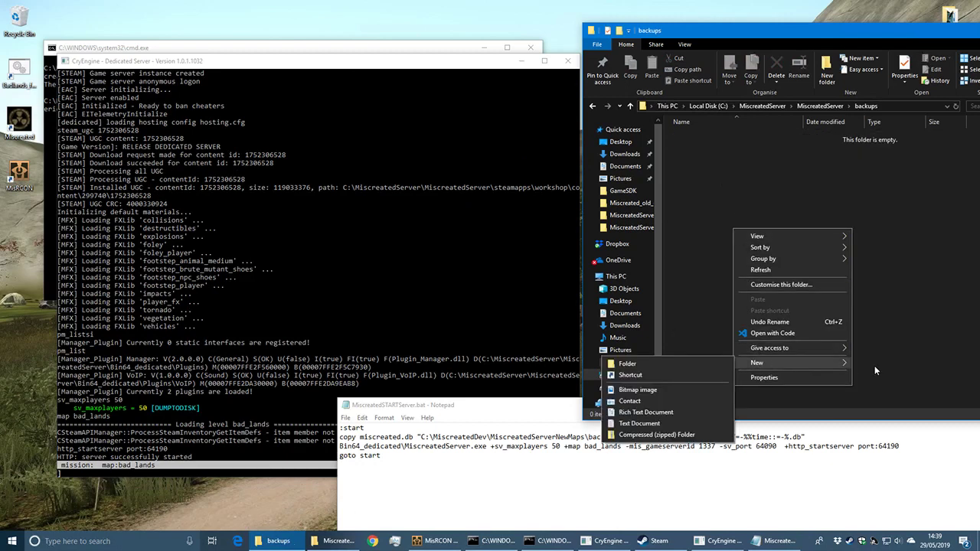
{"action": "left_click", "coordinate": [687, 361]}
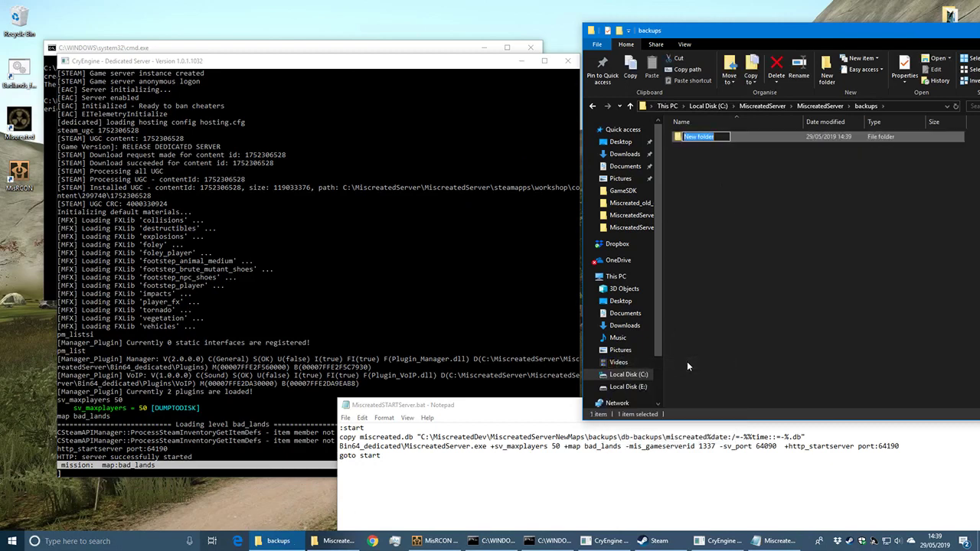
{"action": "type", "text": "db-backups"}
{"action": "left_click", "coordinate": [795, 267]}
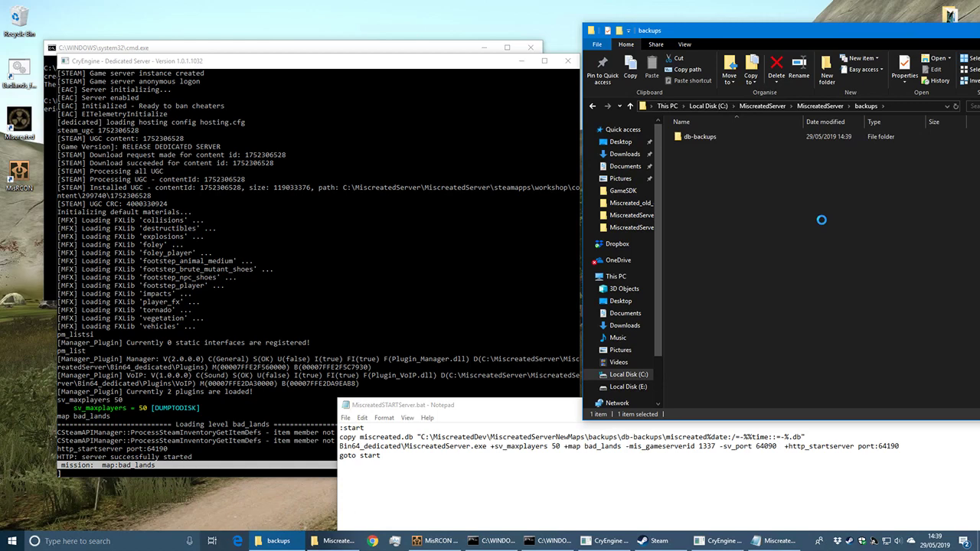
{"action": "double_click", "coordinate": [702, 136]}
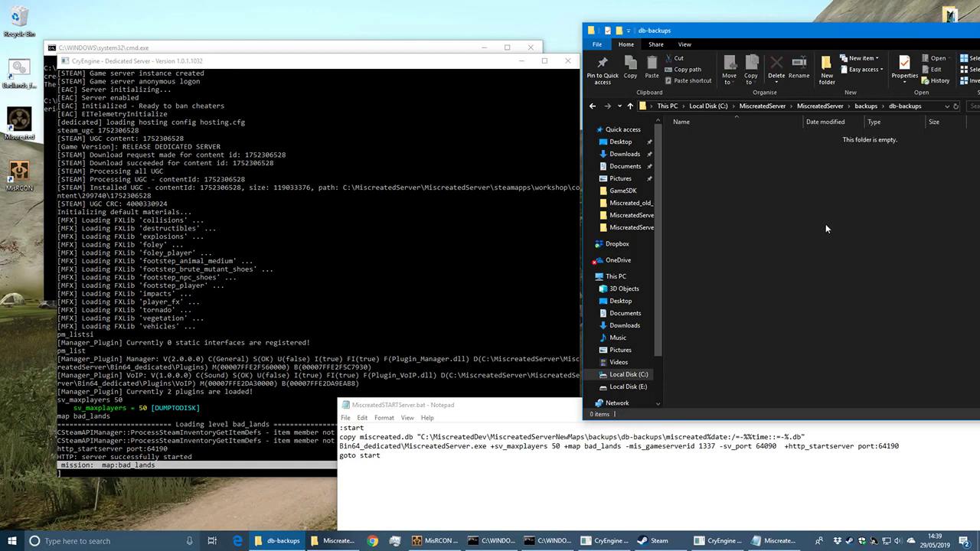
{"action": "left_click", "coordinate": [821, 106]}
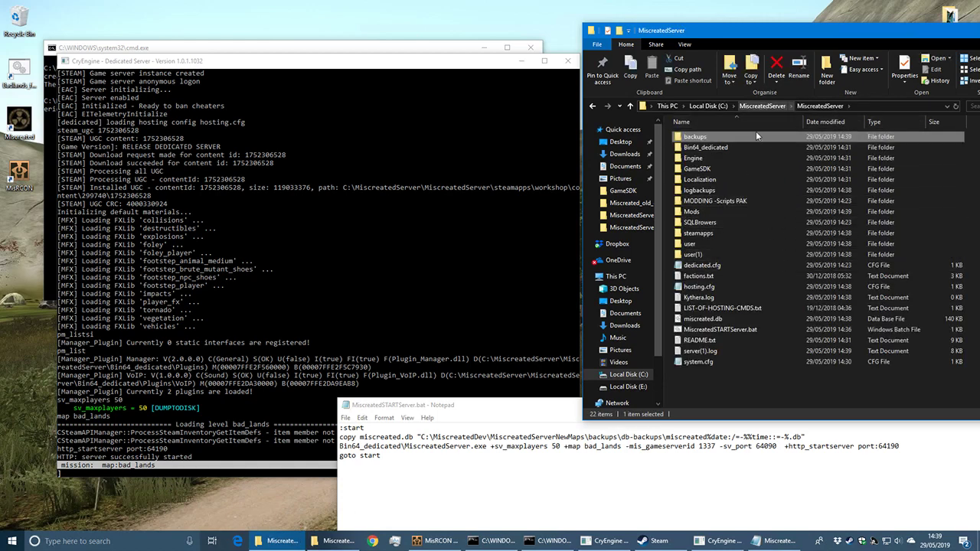
Change the batch file's database copy destination folder to C:\MiscreatedServer\MiscreatedServer\backups\db-backups and save the file
{"action": "mouse_move", "coordinate": [475, 437]}
{"action": "left_mouse_down"}
{"action": "mouse_move", "coordinate": [486, 437]}
{"action": "mouse_move", "coordinate": [474, 437]}
{"action": "left_mouse_up"}
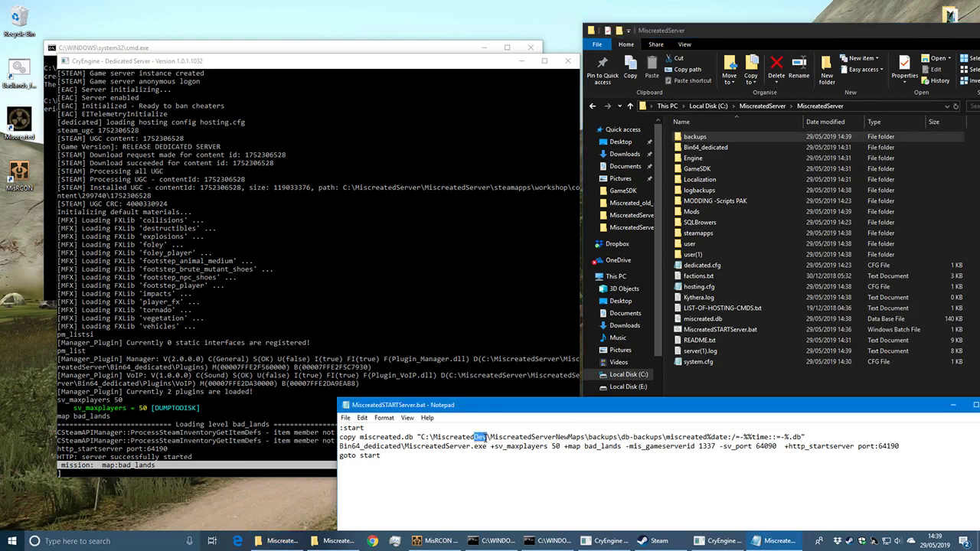
{"action": "type", "text": "Server"}
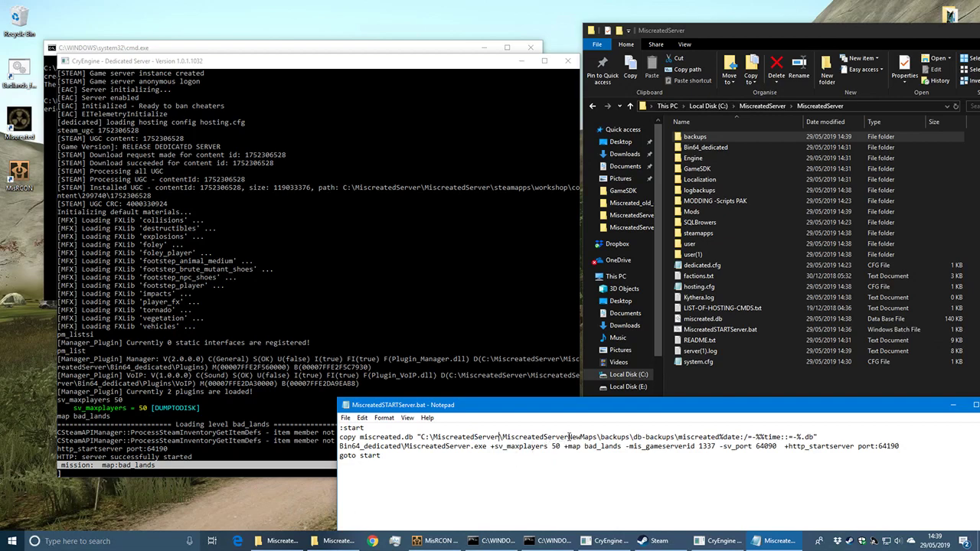
{"action": "left_click_drag", "start_coordinate": [568, 438], "coordinate": [601, 437]}
{"action": "key", "text": "Delete"}
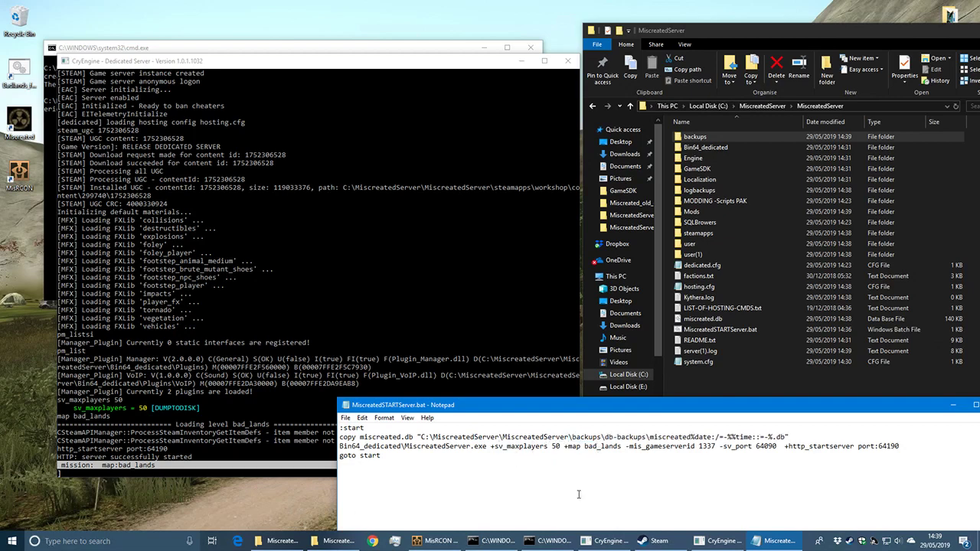
{"action": "left_click", "coordinate": [449, 457]}
{"action": "left_click", "coordinate": [349, 419]}
{"action": "left_click", "coordinate": [361, 452]}
Arrange the batch file below the server console and examine the -sv_port value in the launch command
{"action": "left_click_drag", "start_coordinate": [907, 413], "coordinate": [651, 458]}
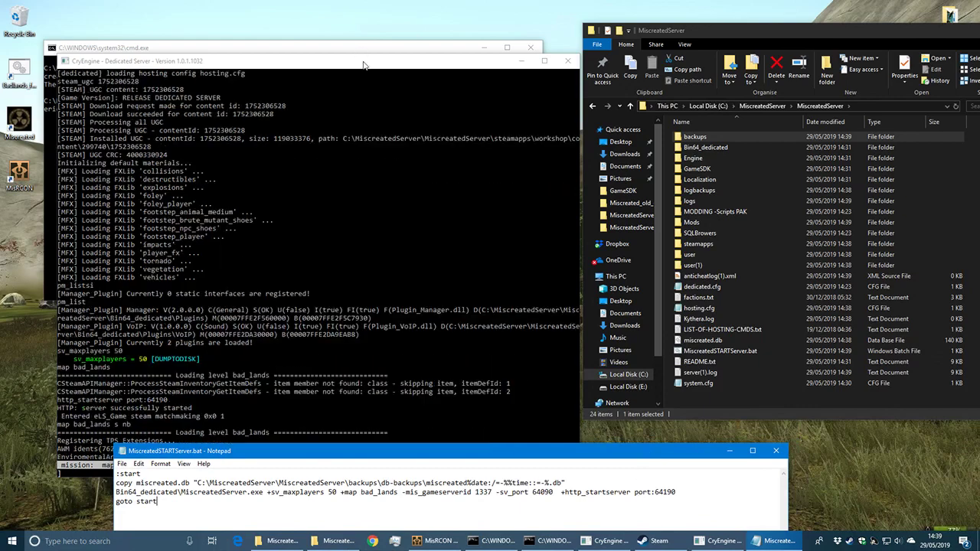
{"action": "left_click_drag", "start_coordinate": [363, 62], "coordinate": [357, 30]}
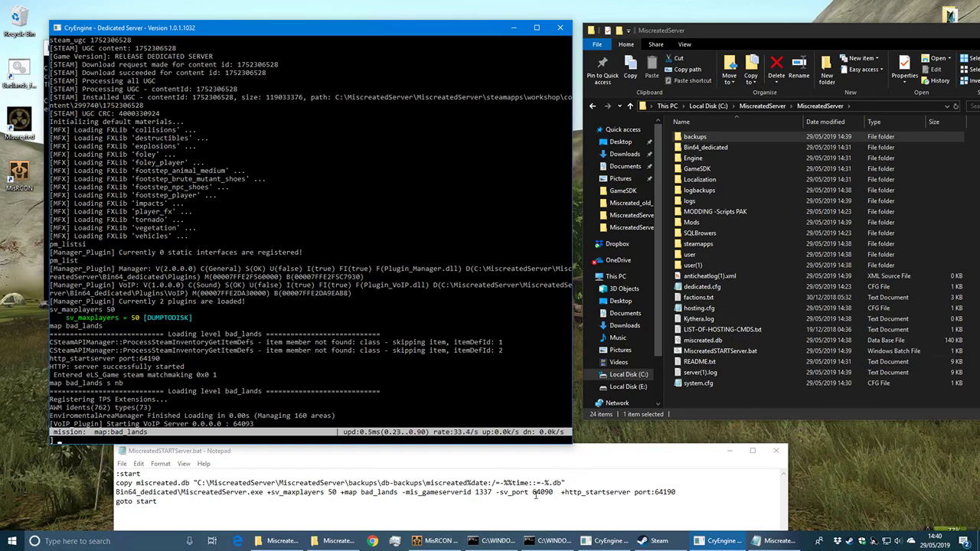
{"action": "left_click_drag", "start_coordinate": [531, 492], "coordinate": [553, 493]}
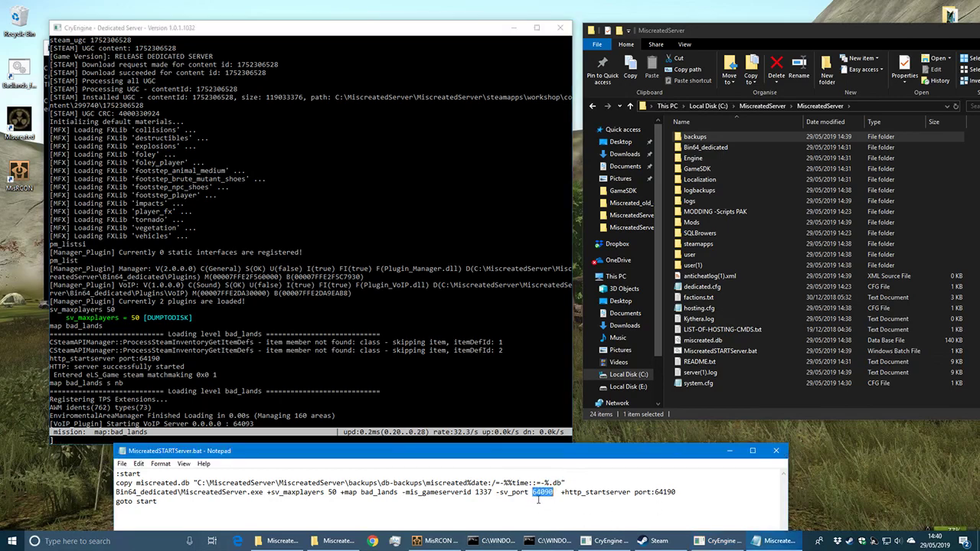
{"action": "left_click", "coordinate": [537, 504]}
{"action": "left_click_drag", "start_coordinate": [533, 492], "coordinate": [553, 494]}
{"action": "left_click", "coordinate": [555, 509]}
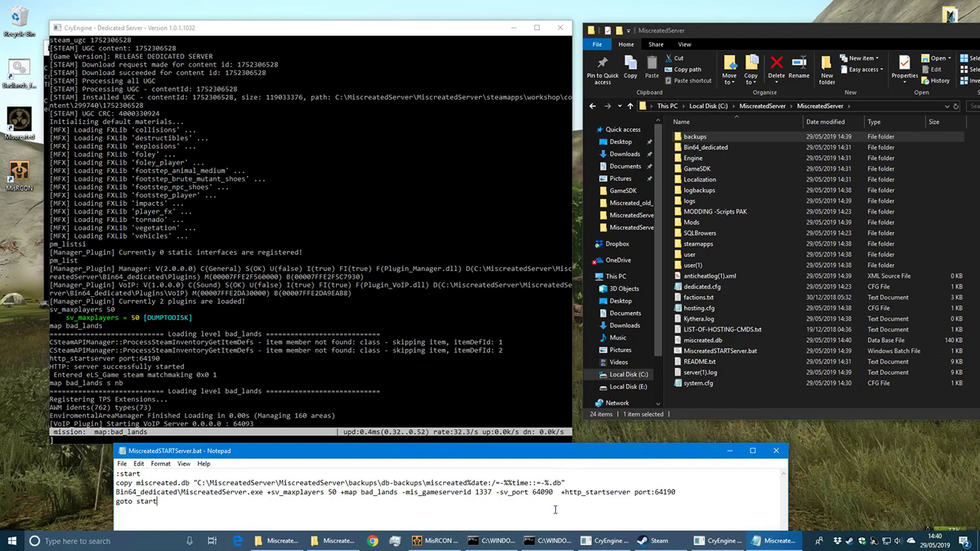